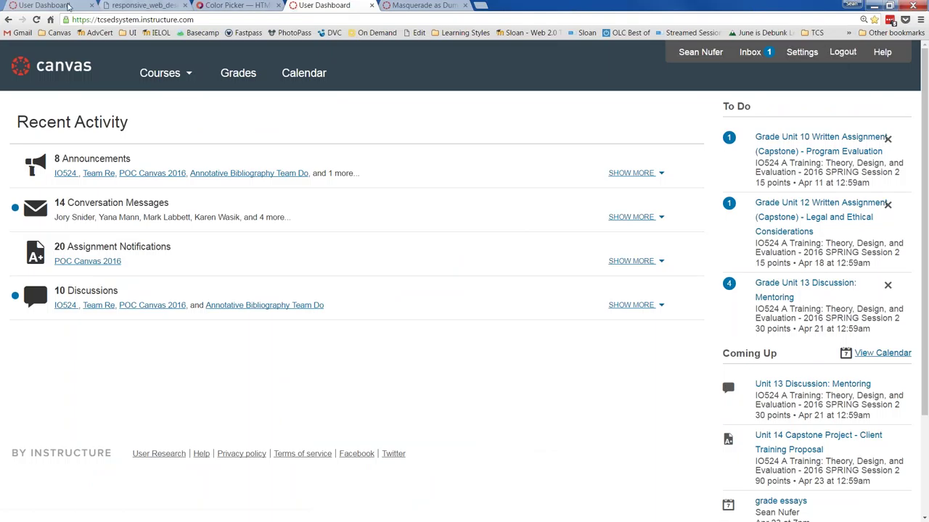
Open a duplicate of the beta Canvas dashboard in its own window, sized narrower than the full screen
left_click(45, 5)
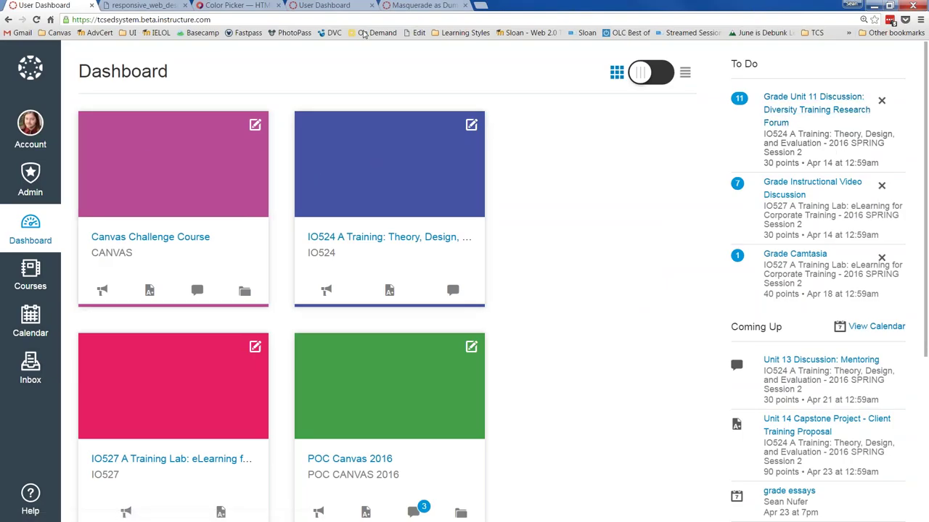
right_click(61, 6)
left_click(82, 46)
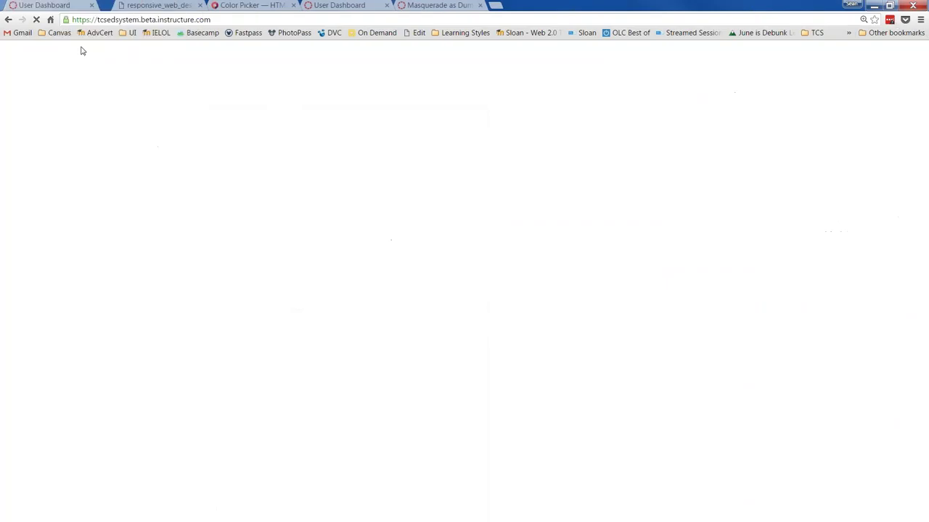
mouse_move(120, 4)
left_mouse_down()
mouse_move(226, 70)
mouse_move(227, 0)
mouse_move(235, 18)
mouse_move(325, 61)
mouse_move(445, 55)
left_mouse_up()
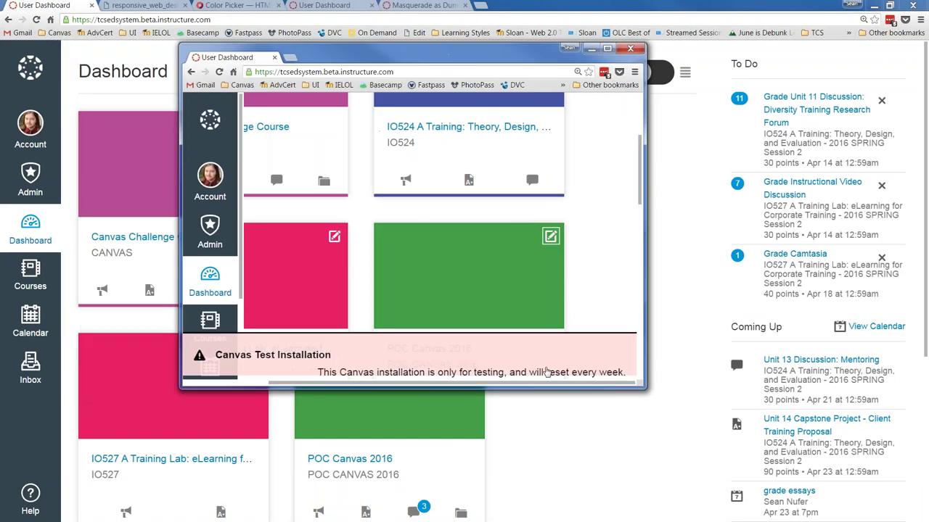
left_click_drag(705, 434, 815, 502)
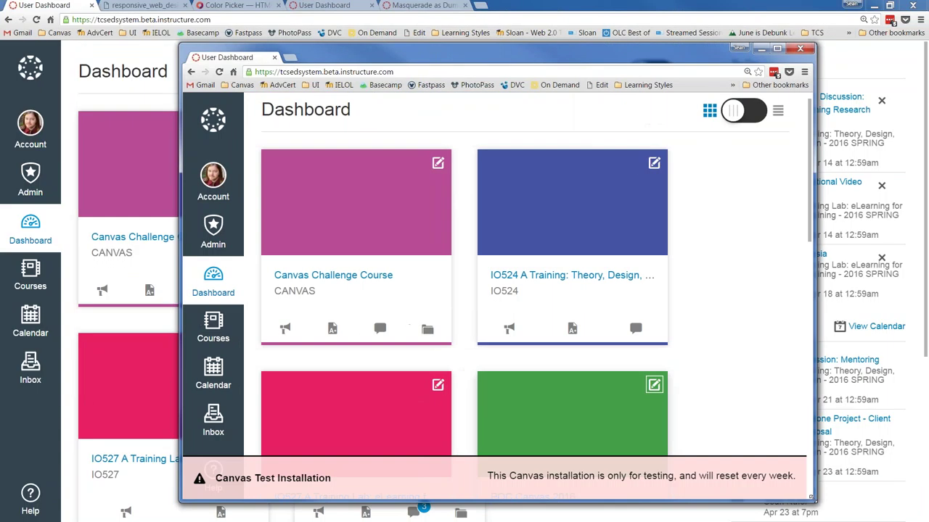
Examine how the dashboard layout adapts in the smaller window down to its footer, and close that window
scroll(720, 301, "down", 7)
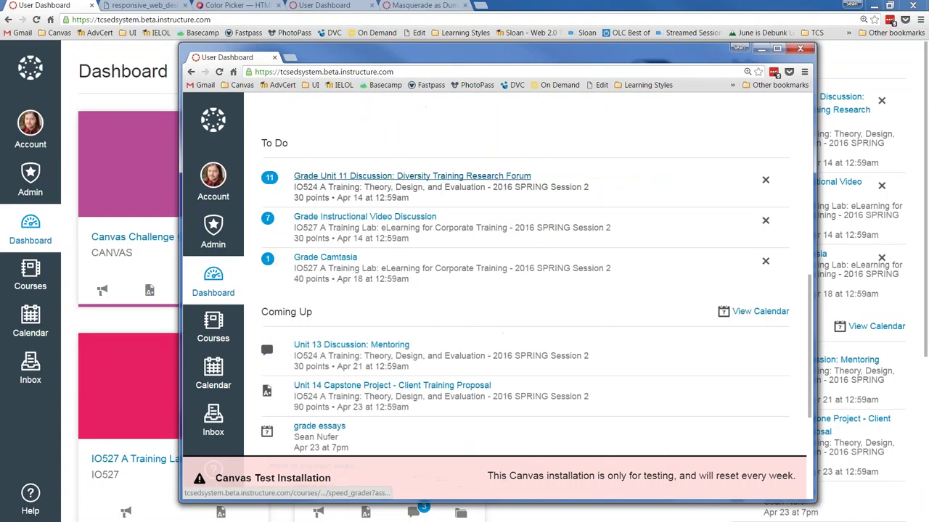
scroll(319, 188, "down", 3)
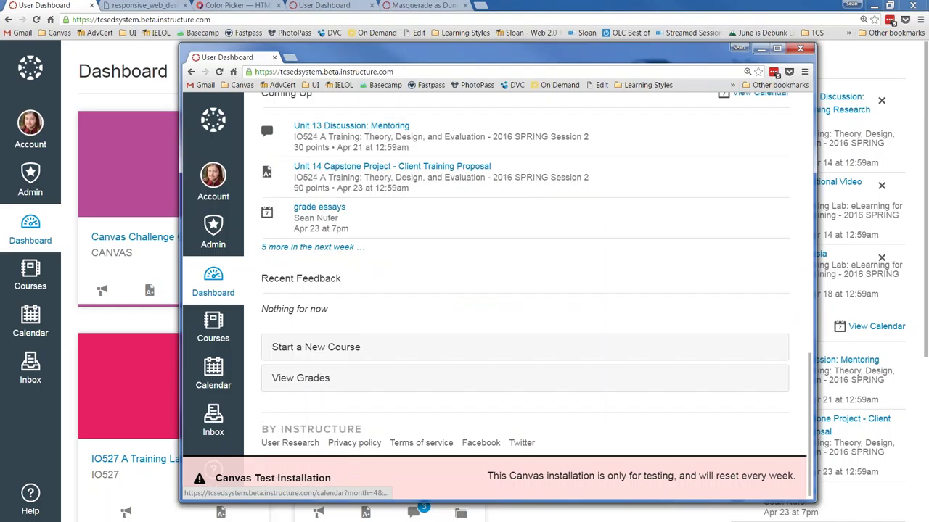
scroll(341, 290, "up", 6)
scroll(348, 312, "up", 5)
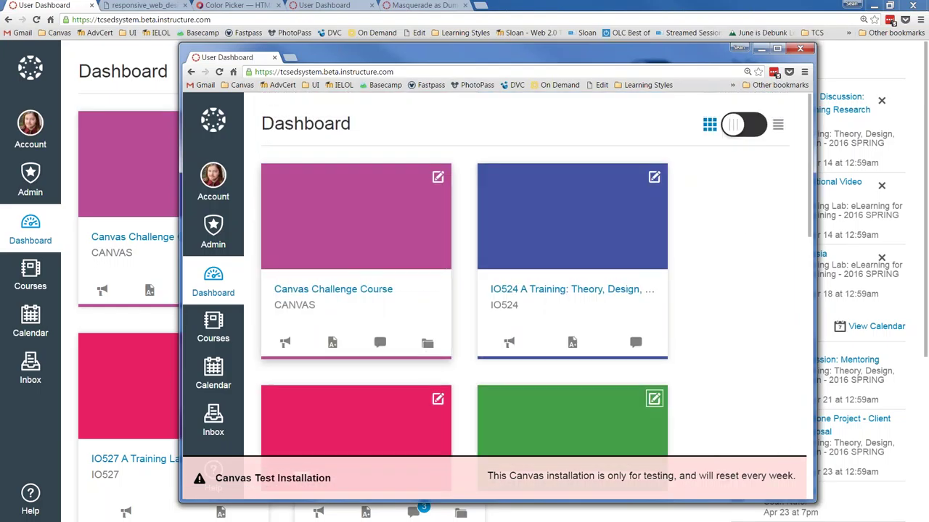
left_click(800, 49)
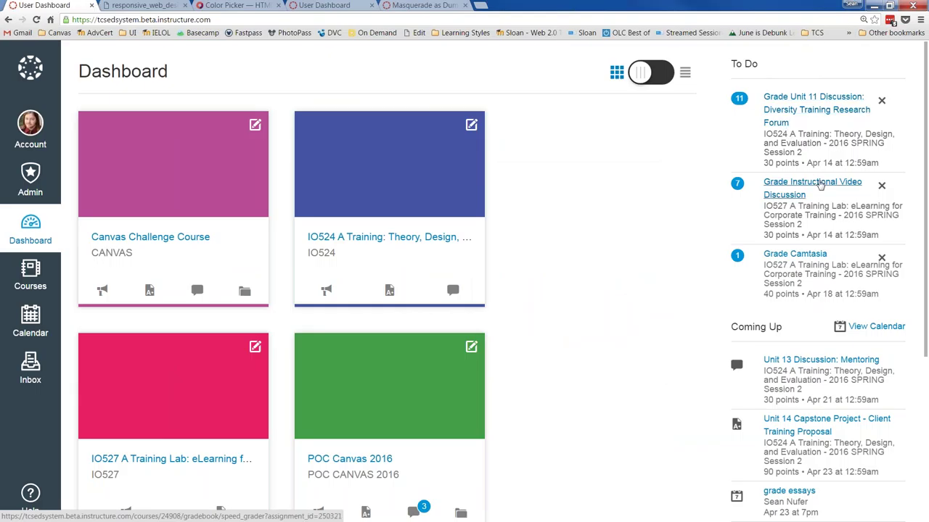
Review the beta dashboard's To Do and Coming Up lists and compare the page with the old Canvas dashboard
scroll(820, 218, "down", 1)
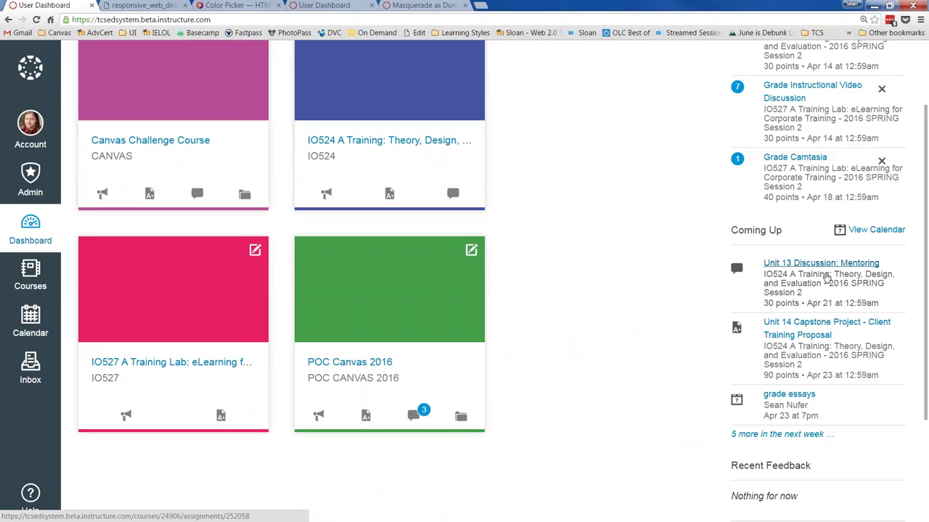
scroll(754, 312, "down", 2)
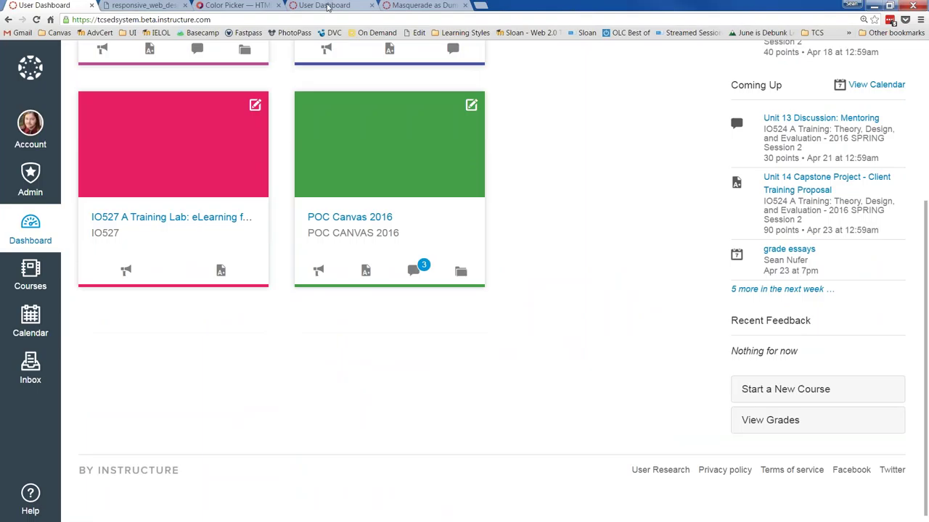
left_click(326, 5)
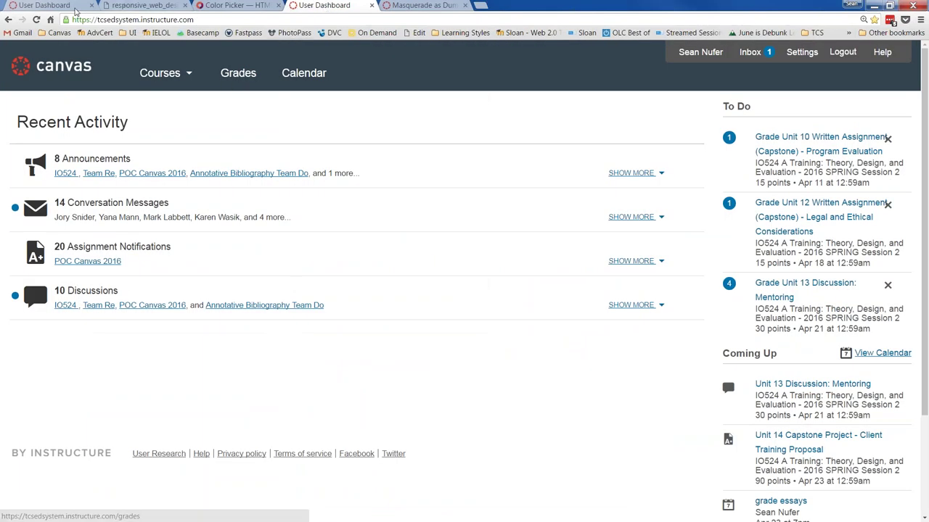
left_click(76, 9)
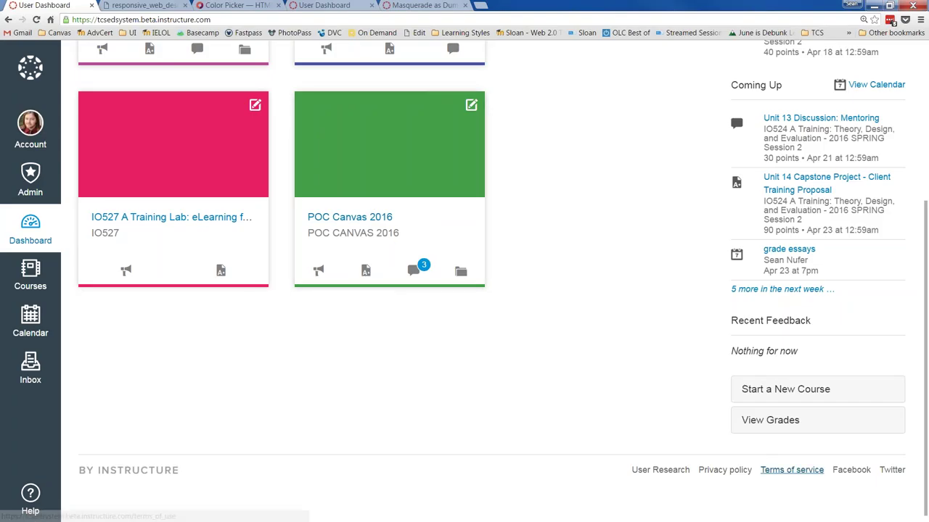
scroll(673, 370, "up", 1)
scroll(673, 370, "up", 3)
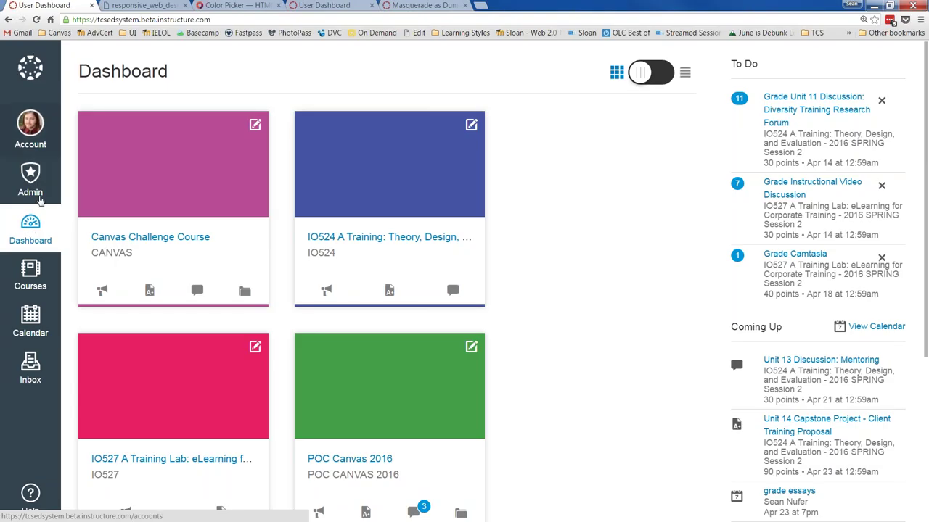
Reload the beta dashboard, check it against the old interface's recent activity page, and look over the course cards
left_click(28, 228)
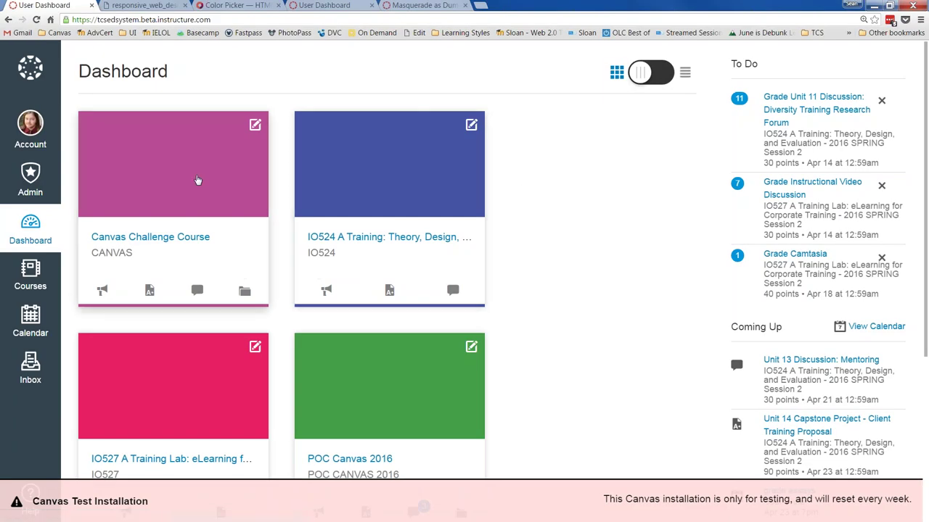
left_click(315, 7)
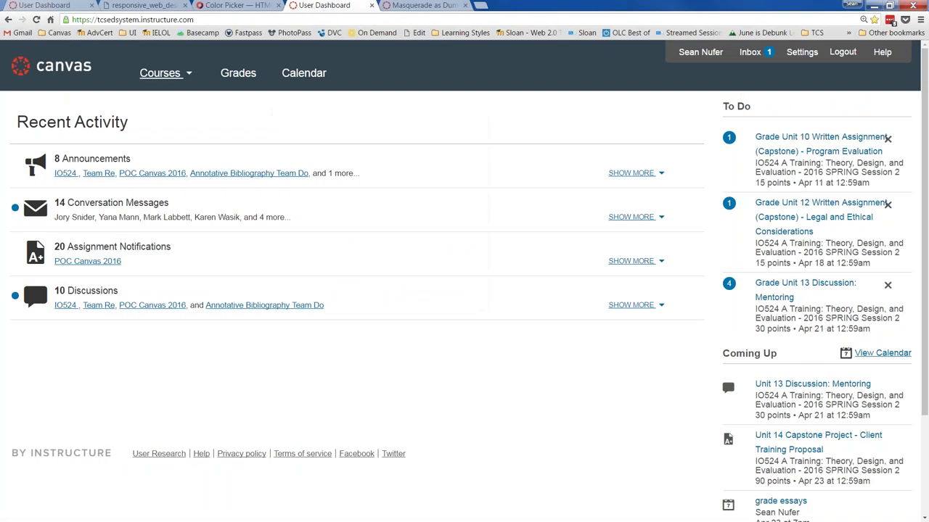
left_click(40, 5)
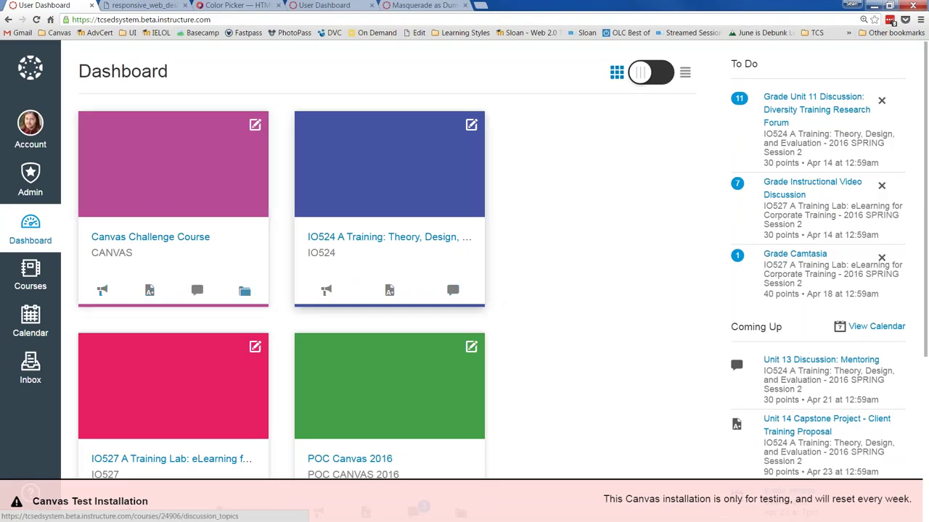
scroll(568, 280, "down", 1)
scroll(567, 279, "down", 1)
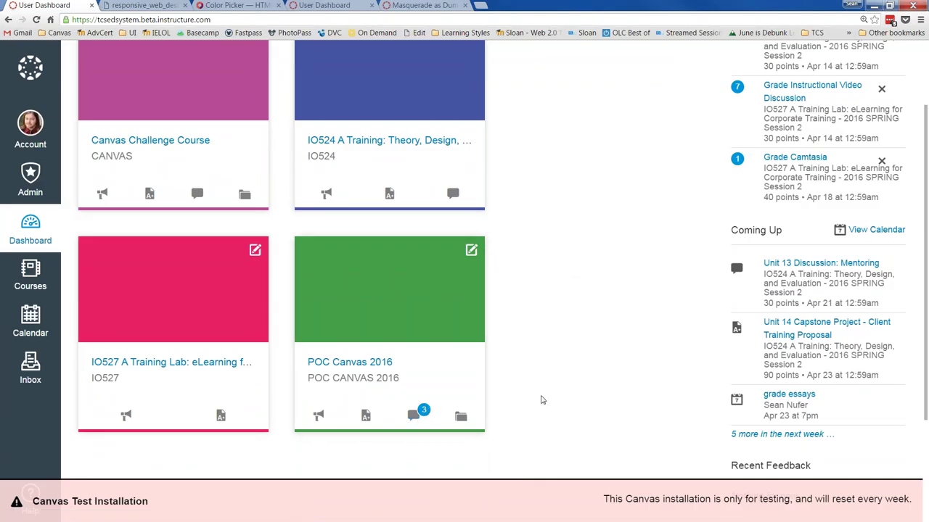
scroll(542, 400, "up", 2)
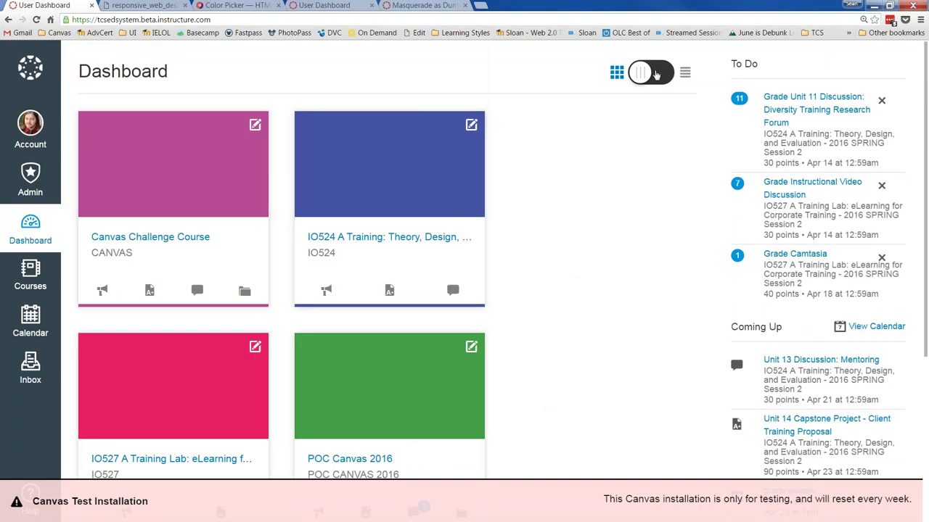
Show the dashboard as recent activity and dismiss the four newest announcements from the expanded announcements list
left_click(646, 74)
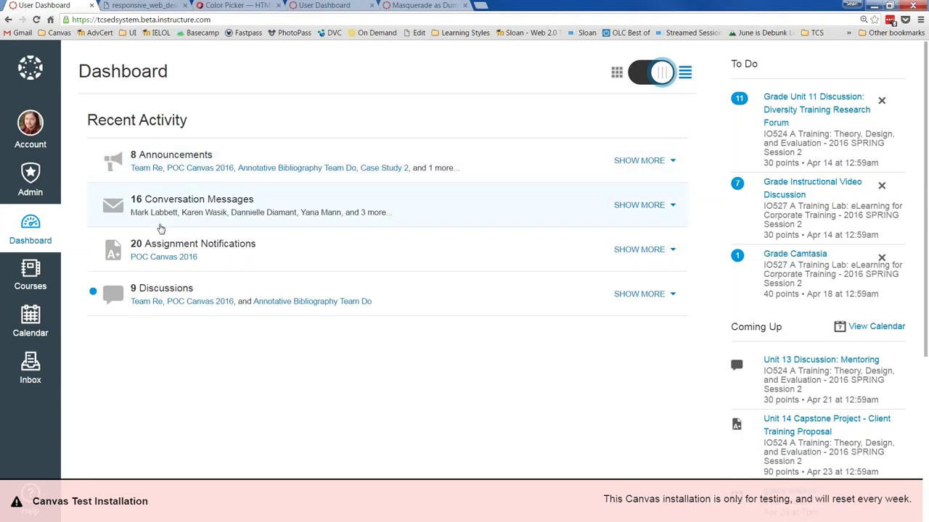
left_click(653, 161)
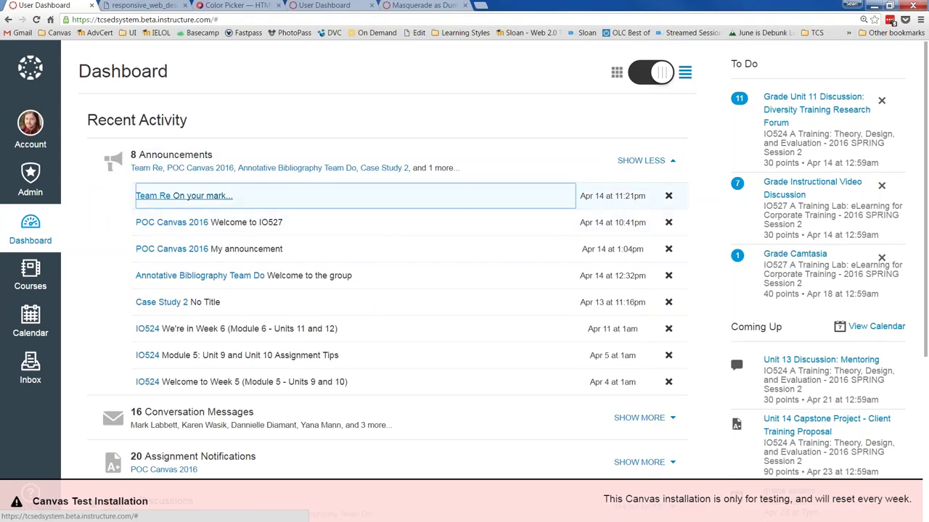
left_click(668, 196)
left_click(668, 196)
left_click(668, 196)
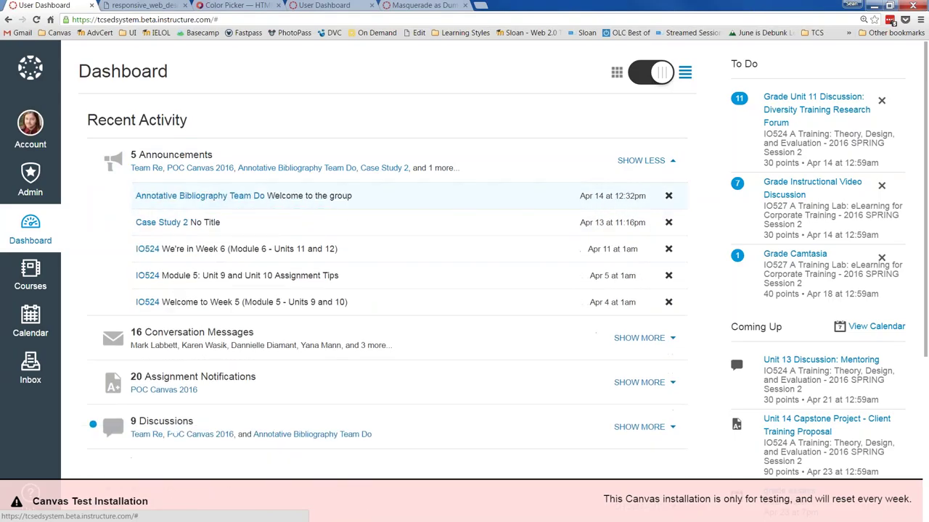
left_click(668, 196)
left_click(656, 161)
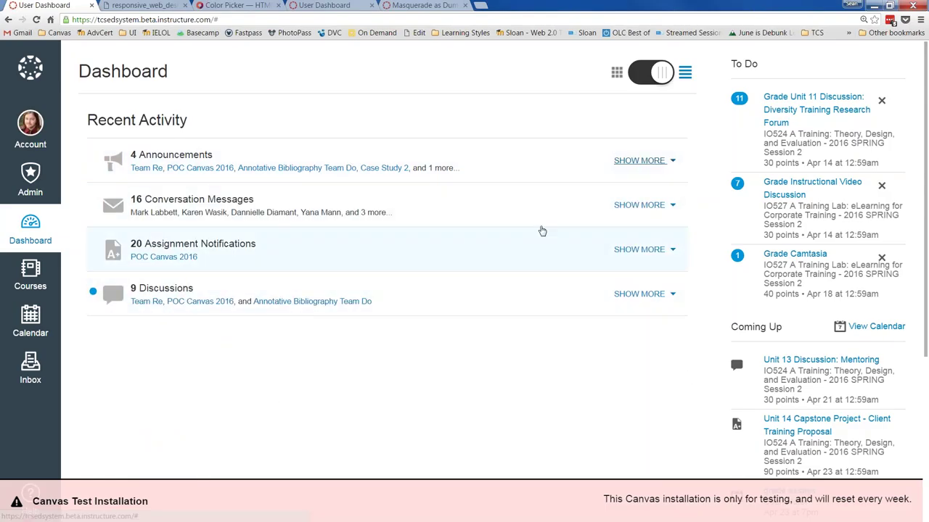
Return the dashboard to course cards and open the nickname and color settings of the POC Canvas 2016 card
left_click(662, 72)
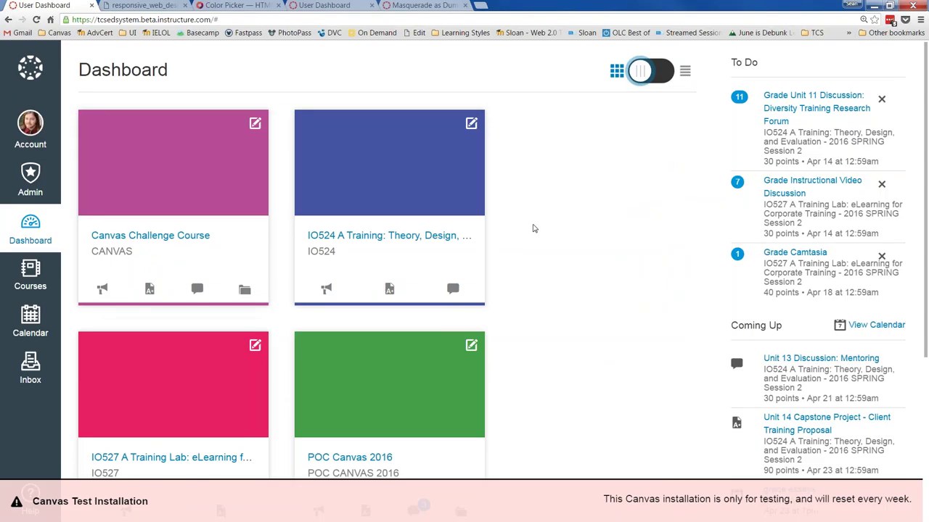
scroll(532, 228, "down", 2)
scroll(533, 229, "up", 1)
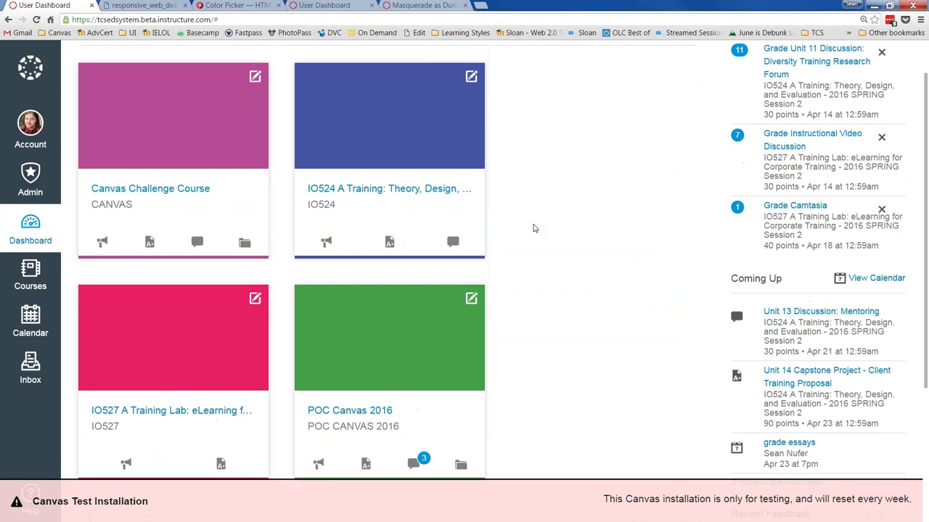
scroll(533, 228, "up", 1)
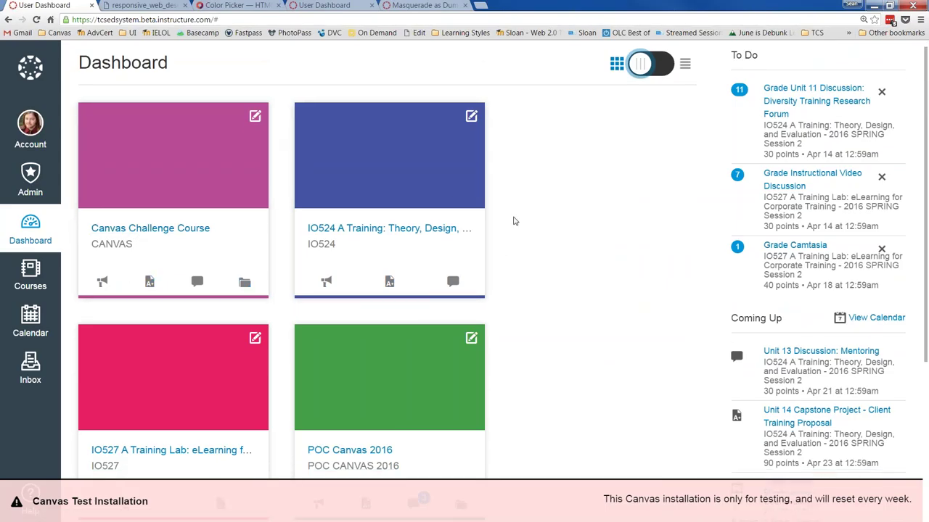
scroll(508, 225, "down", 1)
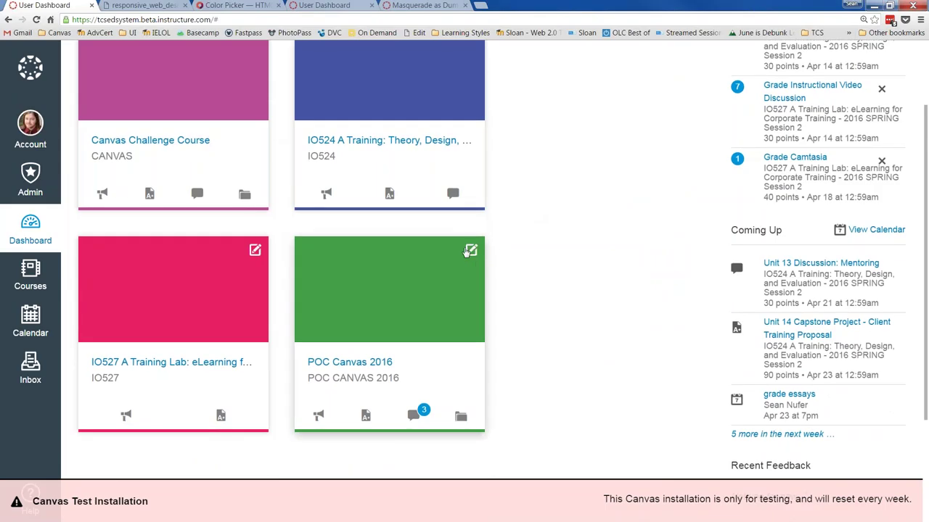
left_click(471, 251)
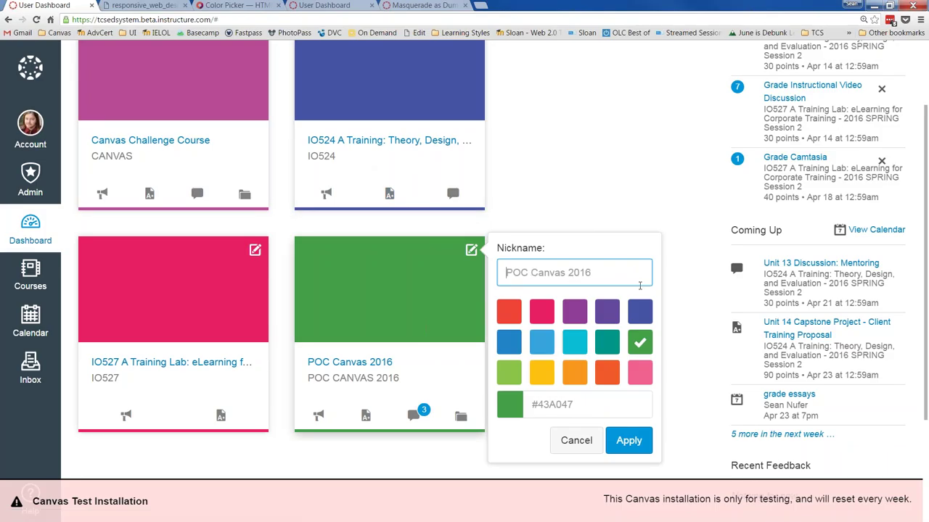
Try the nickname "Ed Tech" for the POC Canvas 2016 course and clear it again
type("Ed Tech")
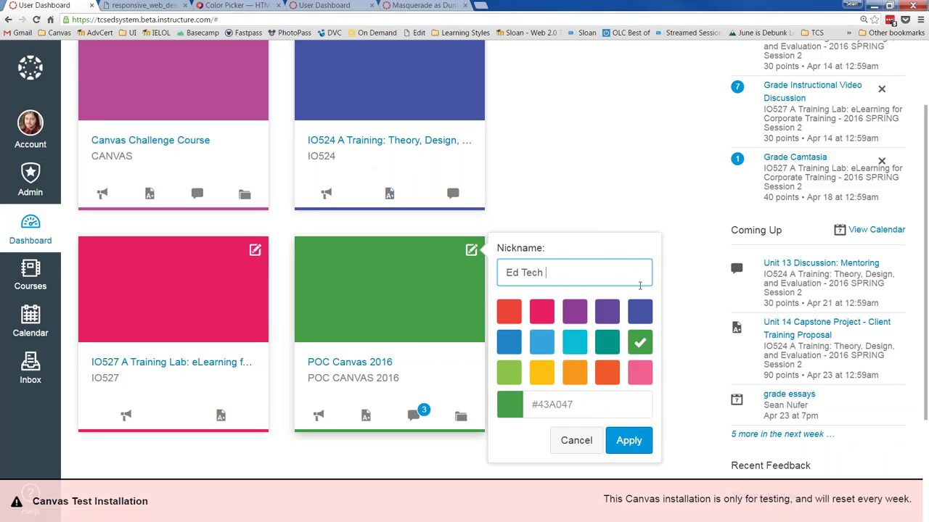
key("BackSpace")
key("BackSpace")
key("BackSpace")
key("BackSpace")
key("BackSpace")
key("BackSpace")
key("BackSpace")
key("BackSpace")
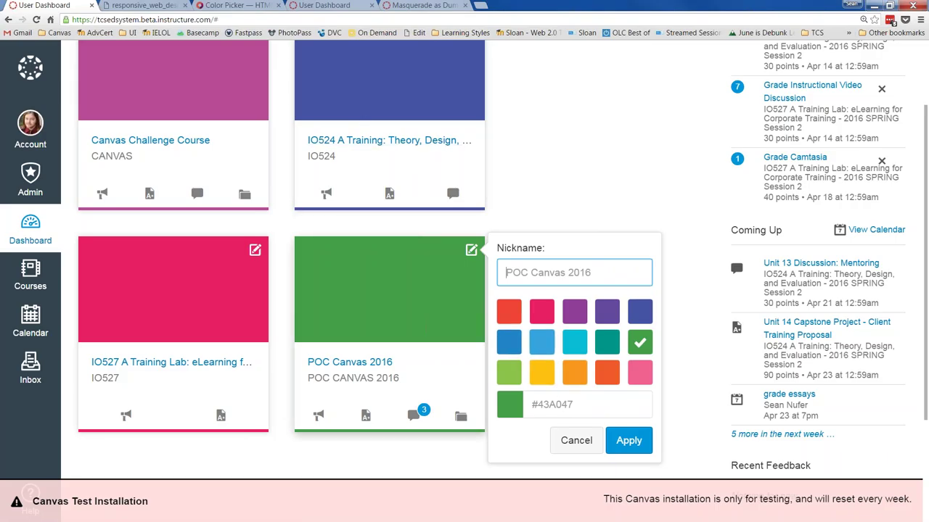
Pick the teal color 59BBC2 on the htmlcolorcodes.com color picker and copy its hex code for the course card
left_click(554, 409)
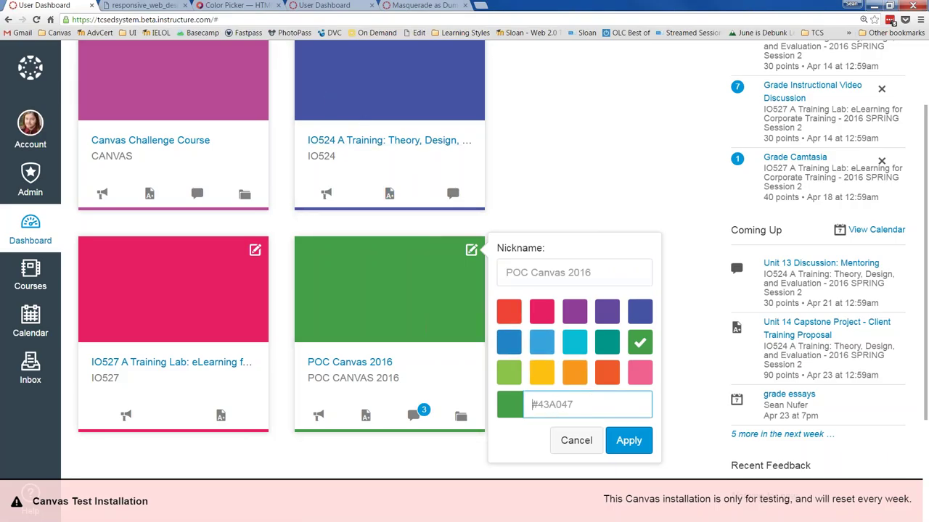
left_click(235, 8)
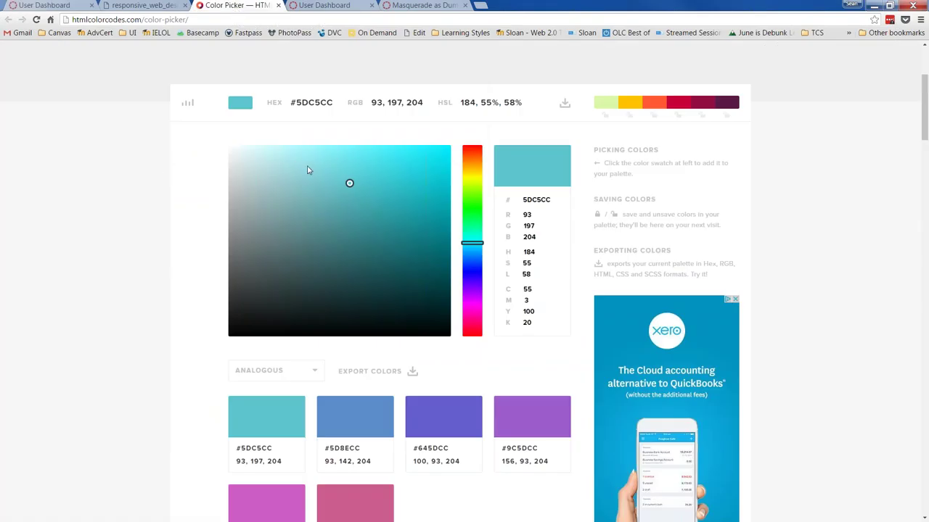
mouse_move(307, 170)
left_mouse_down()
mouse_move(288, 200)
mouse_move(321, 199)
mouse_move(323, 177)
mouse_move(300, 172)
mouse_move(296, 185)
left_mouse_up()
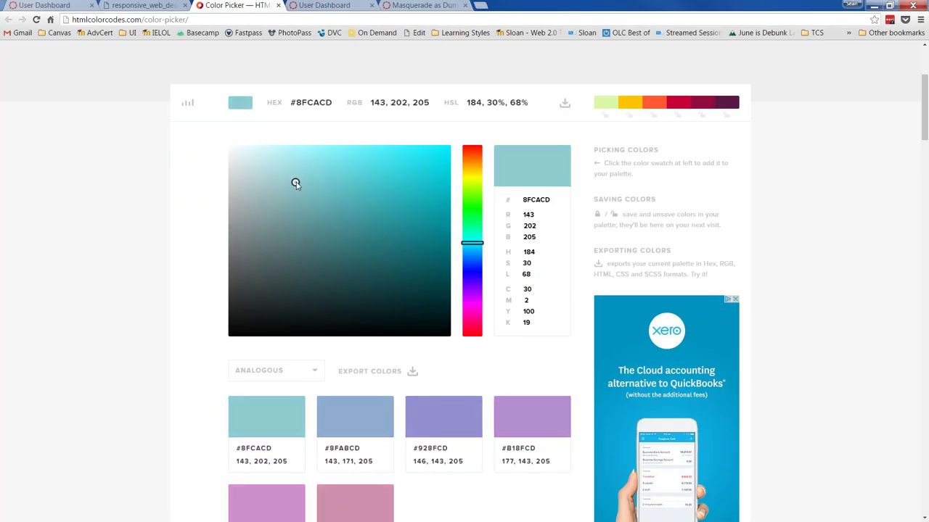
mouse_move(370, 188)
left_mouse_down()
mouse_move(344, 217)
mouse_move(387, 268)
mouse_move(411, 196)
mouse_move(382, 167)
mouse_move(349, 192)
left_mouse_up()
double_click(538, 199)
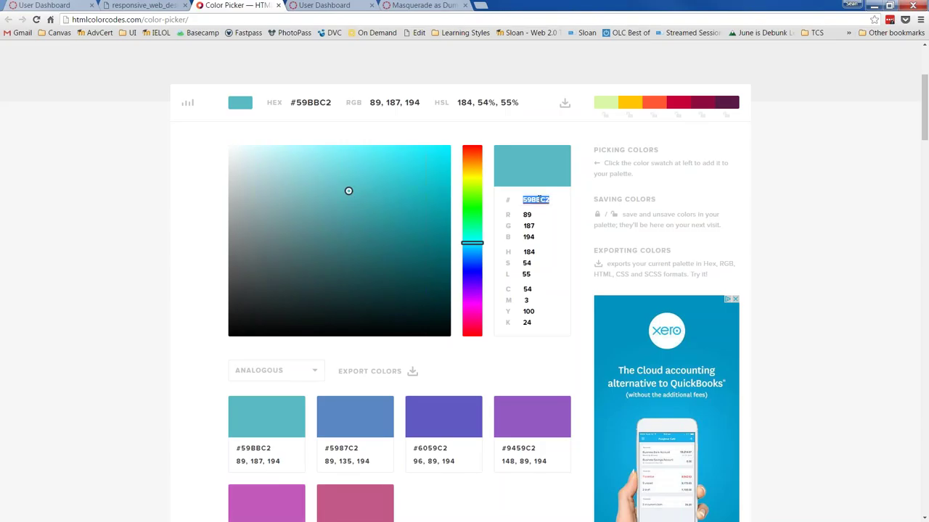
right_click(535, 199)
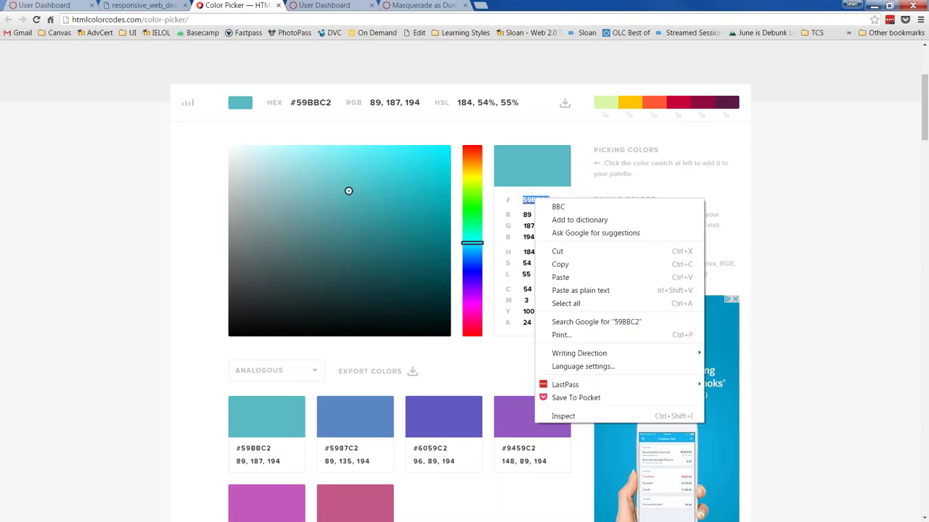
left_click(566, 265)
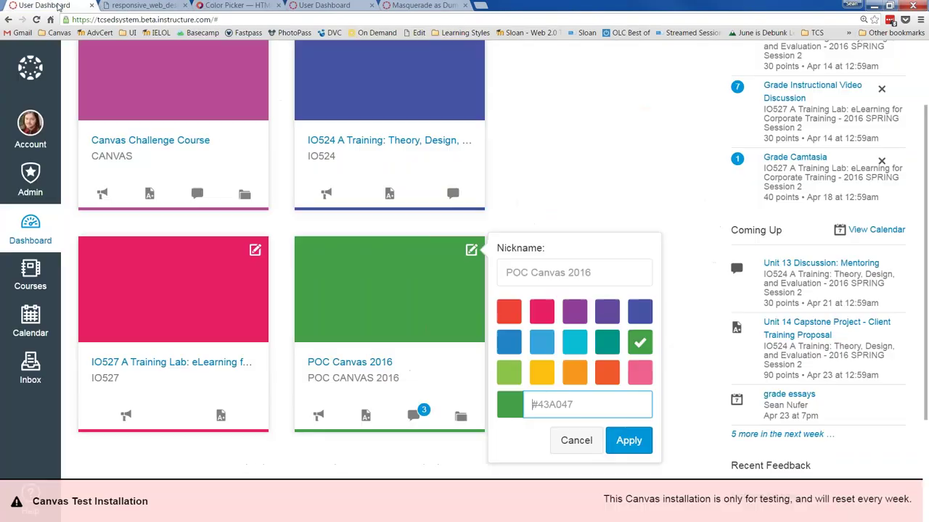
Paste the copied hex code 59BBC2 as the POC Canvas 2016 card's custom color and apply it
left_click(63, 6)
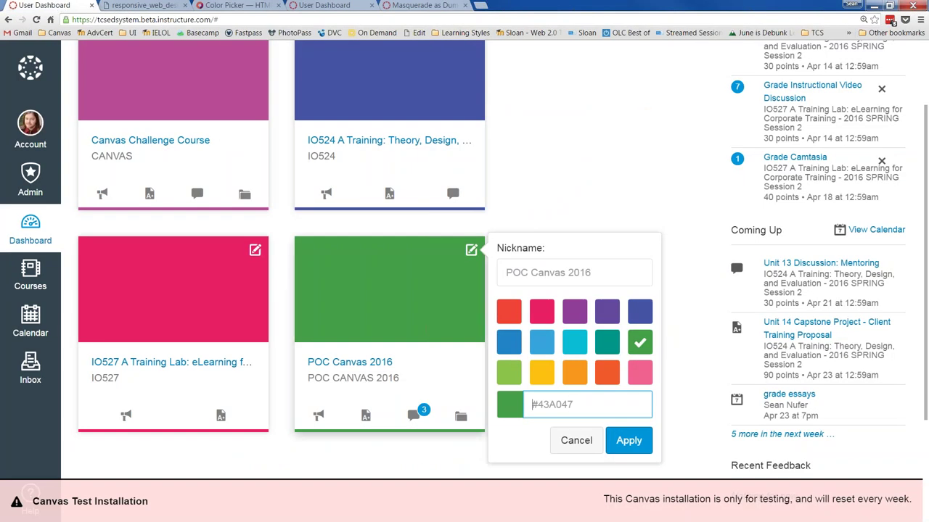
right_click(566, 405)
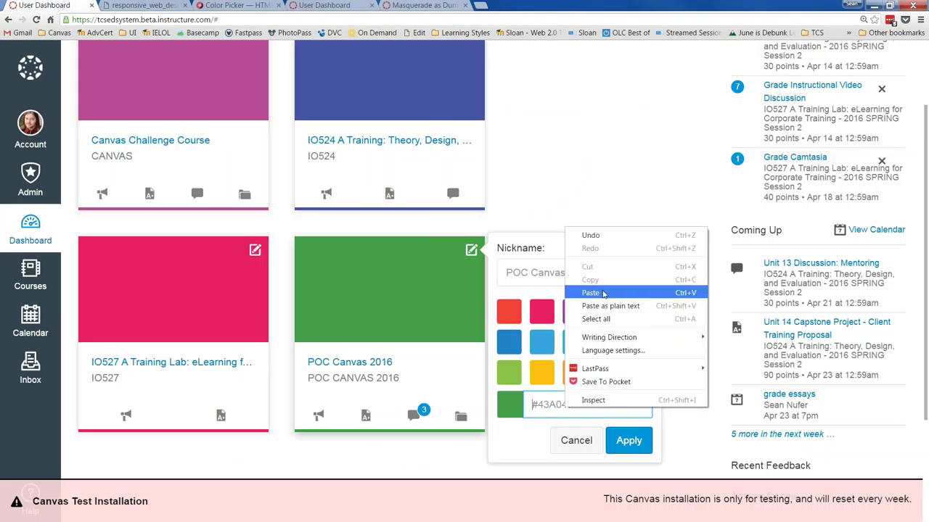
left_click(602, 294)
left_click(625, 443)
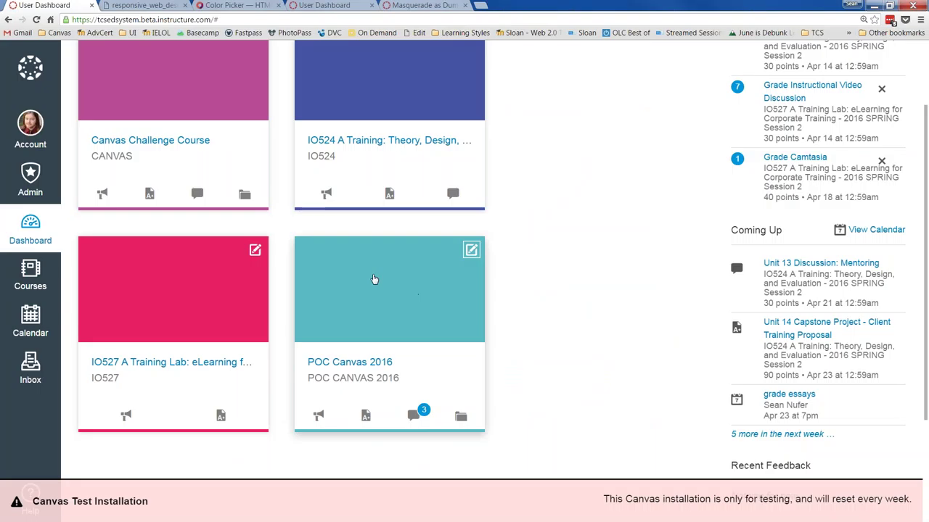
Change the Canvas Challenge Course card's color to the green swatch and apply it
scroll(537, 312, "up", 2)
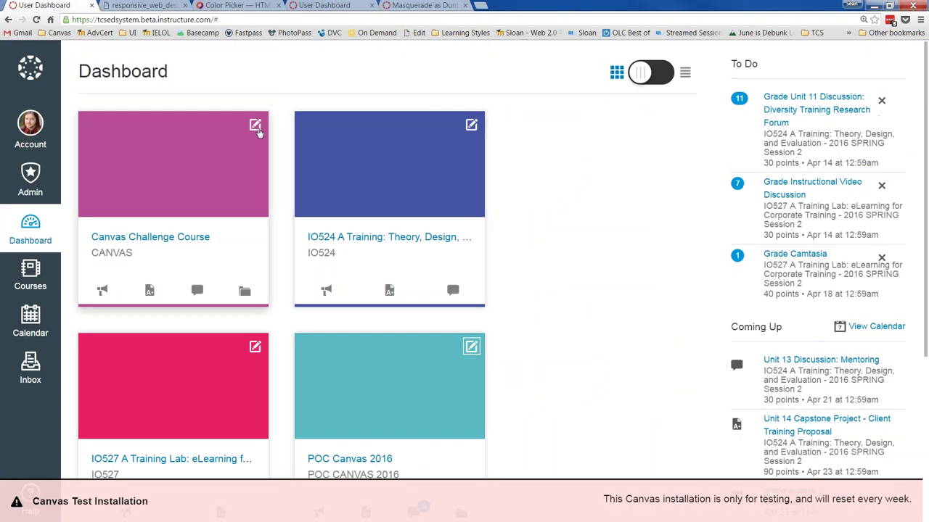
left_click(255, 126)
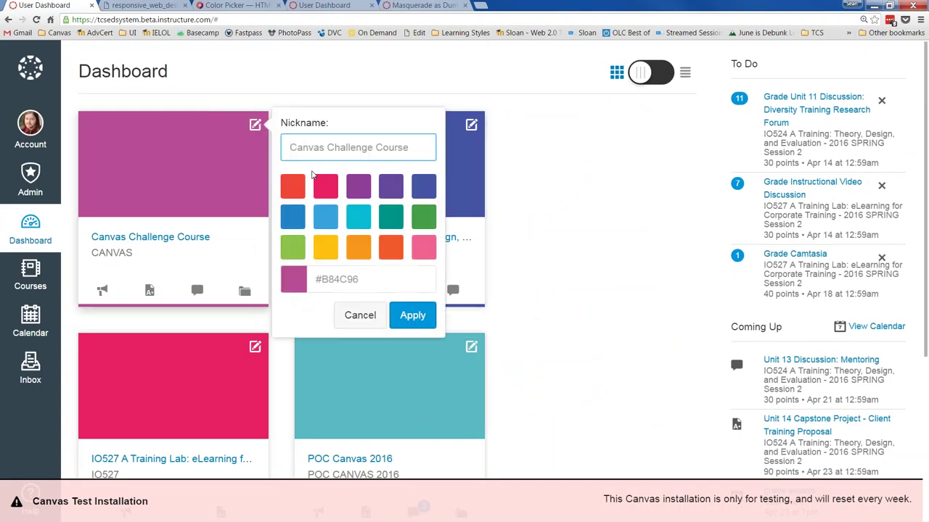
left_click(424, 218)
left_click(412, 315)
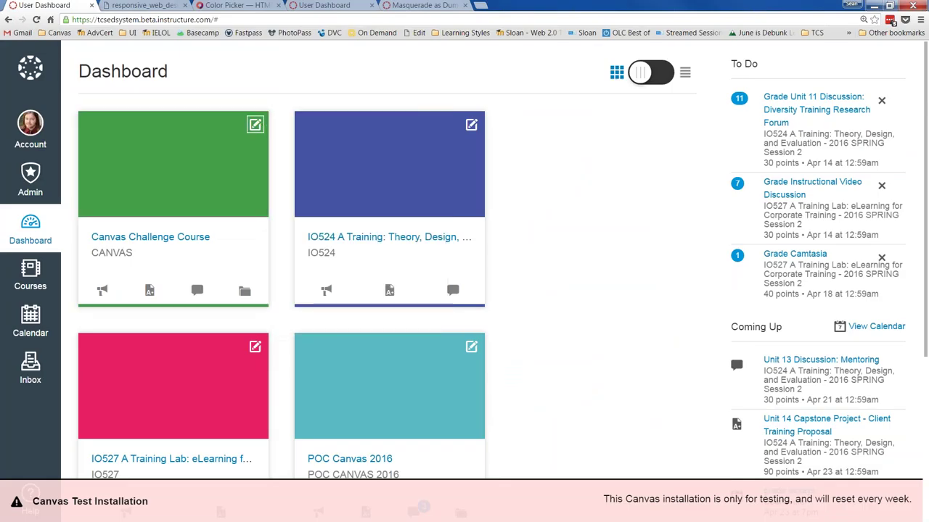
Look over the announcement, assignment, discussion and file shortcuts on the dashboard's course cards
scroll(507, 294, "down", 2)
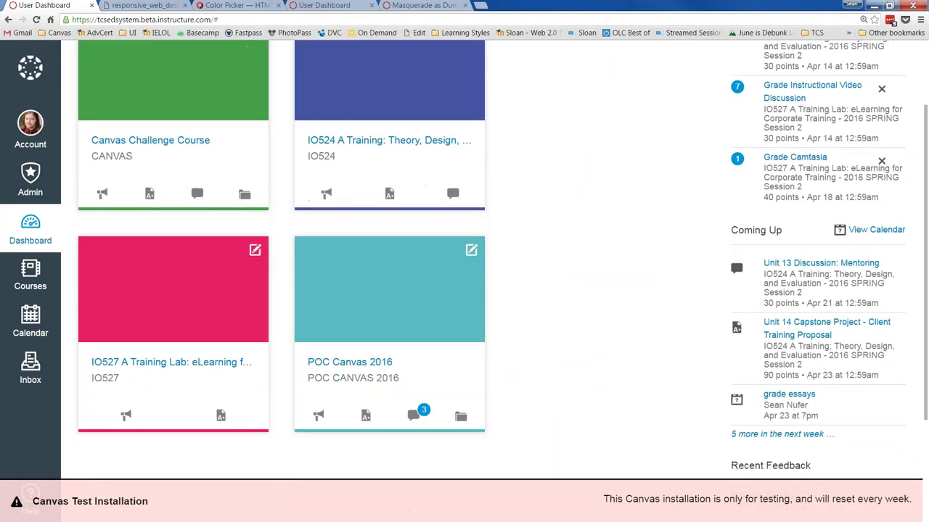
scroll(562, 297, "up", 1)
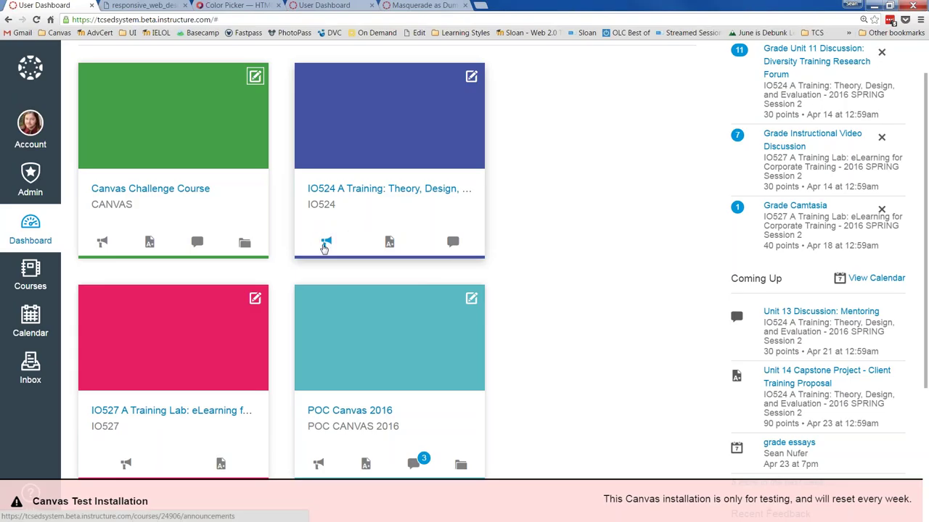
scroll(155, 315, "down", 2)
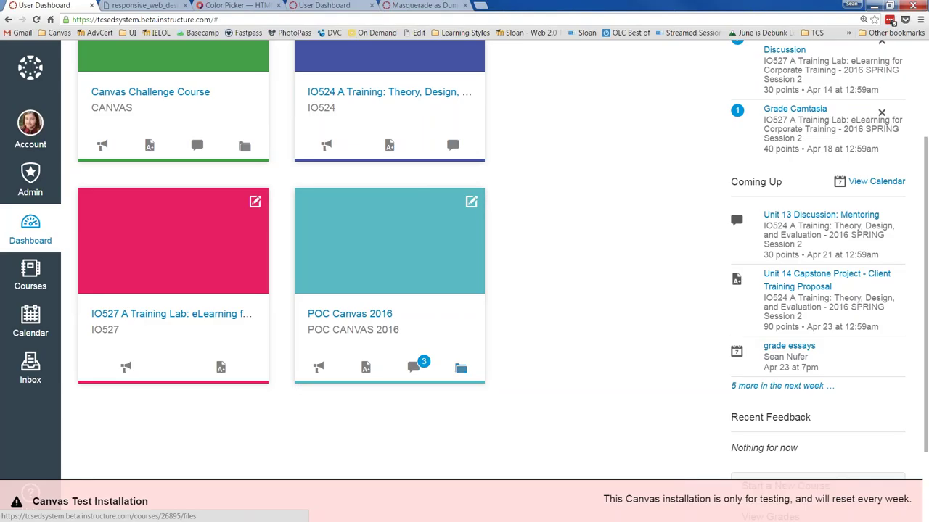
scroll(519, 383, "up", 2)
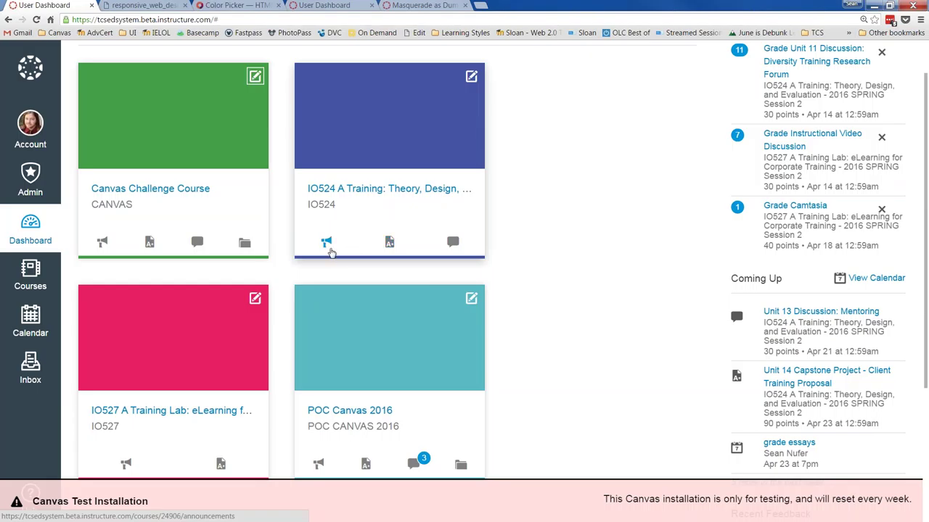
scroll(516, 293, "up", 1)
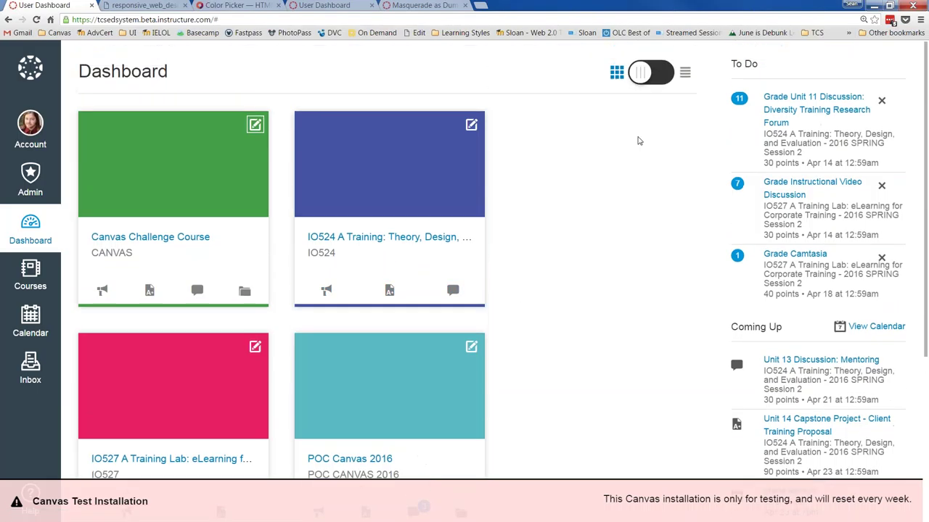
View the dashboard as recent activity, restore the course cards and compare it with the older Canvas interface
left_click(641, 75)
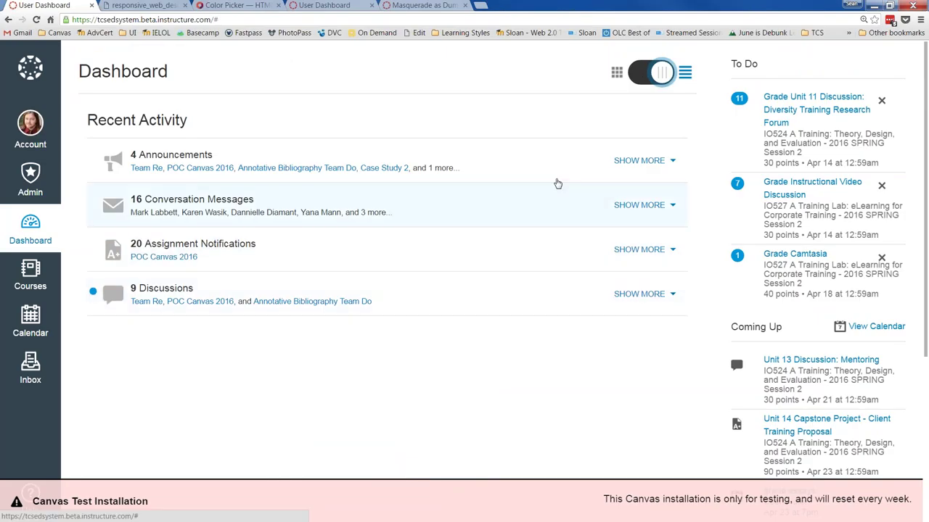
left_click(664, 75)
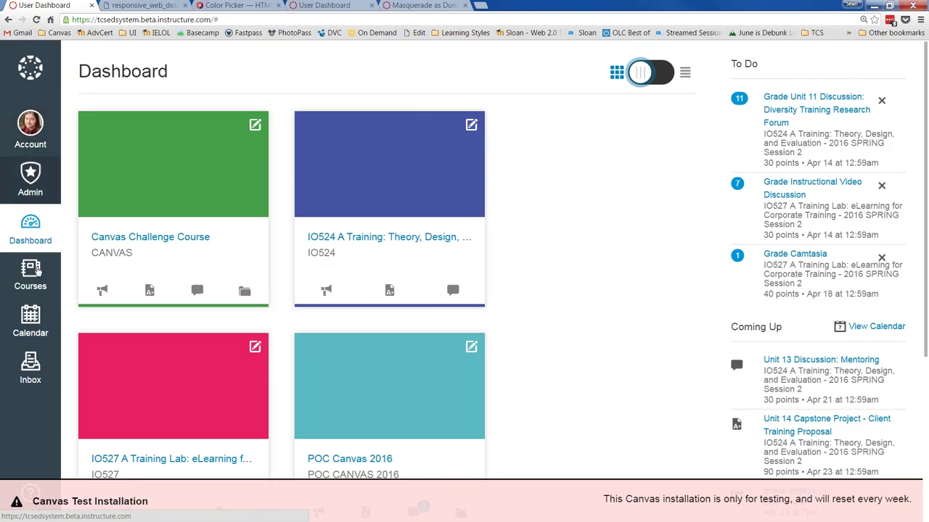
left_click(319, 6)
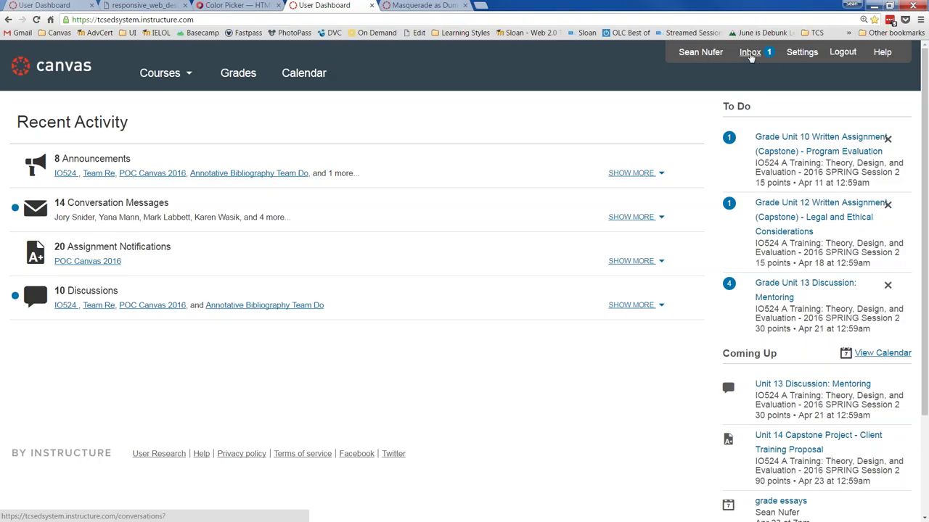
left_click(64, 9)
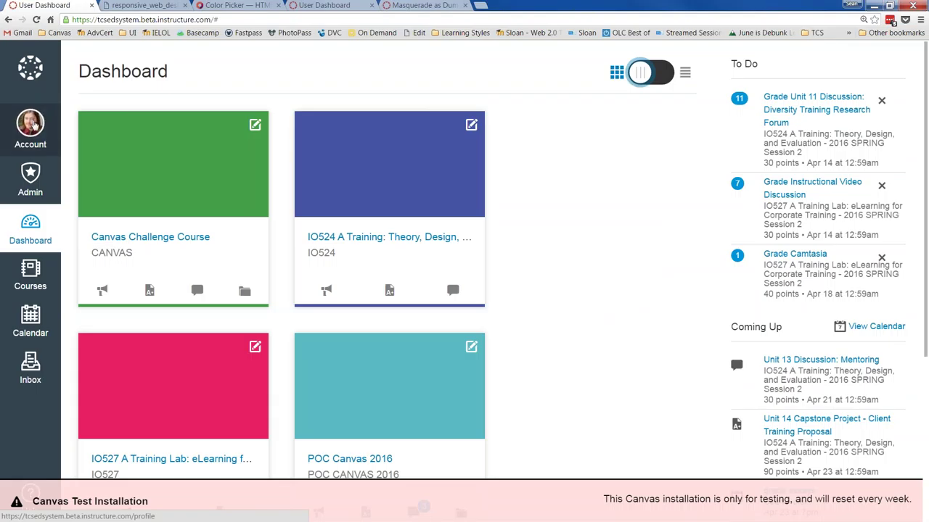
View the account's profile and notification preferences, toggling the side navigation of these pages
left_click(34, 125)
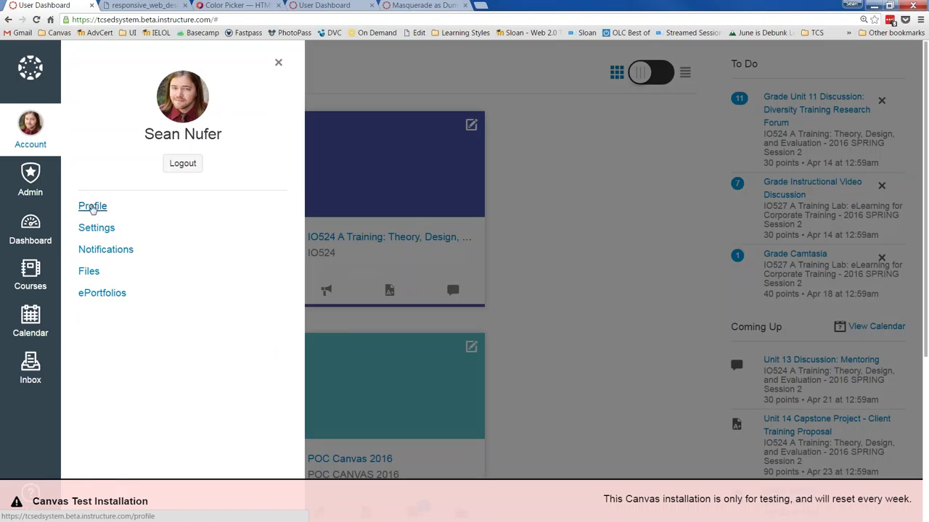
left_click(92, 206)
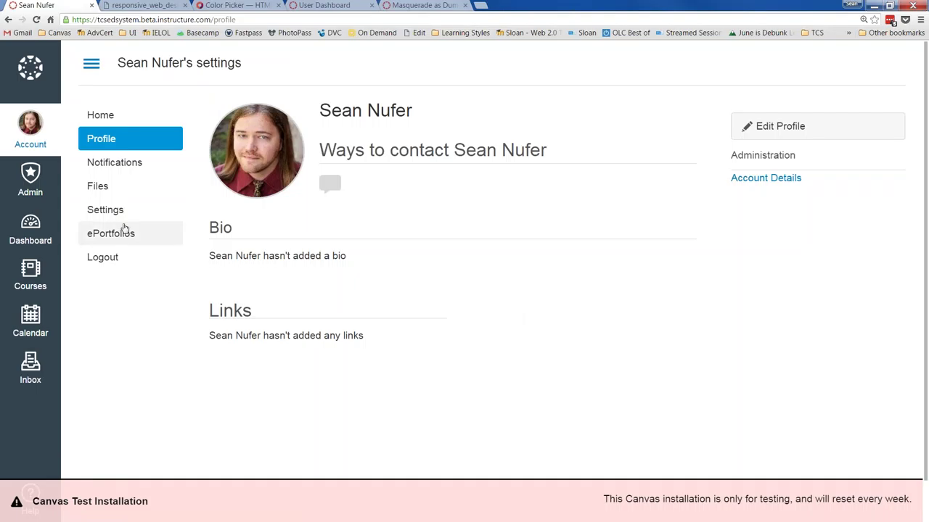
left_click(92, 65)
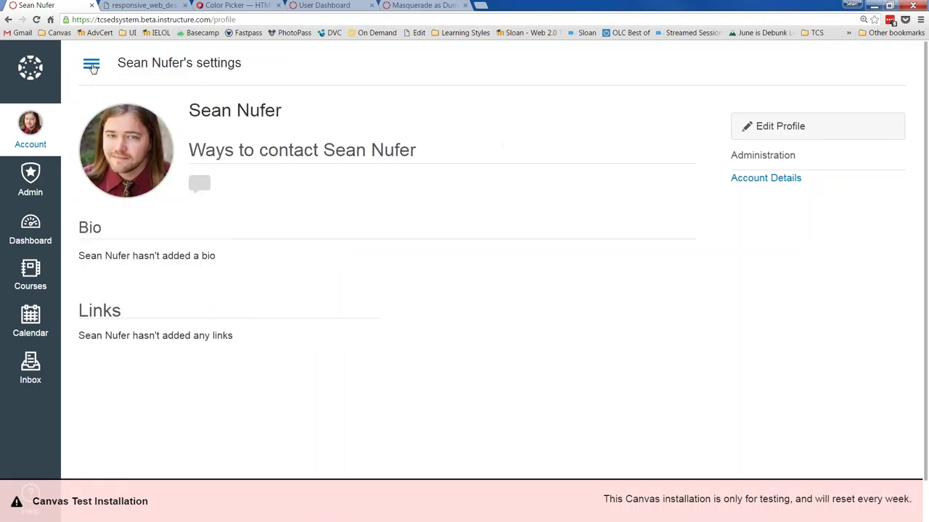
left_click(91, 65)
left_click(115, 162)
left_click(91, 66)
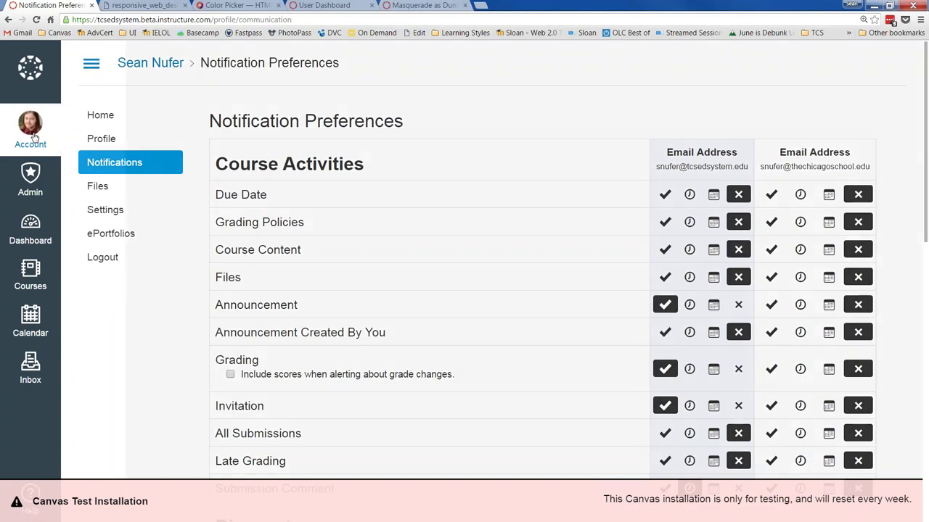
View the Account and Admin links in the global navigation and return to the dashboard
left_click(30, 128)
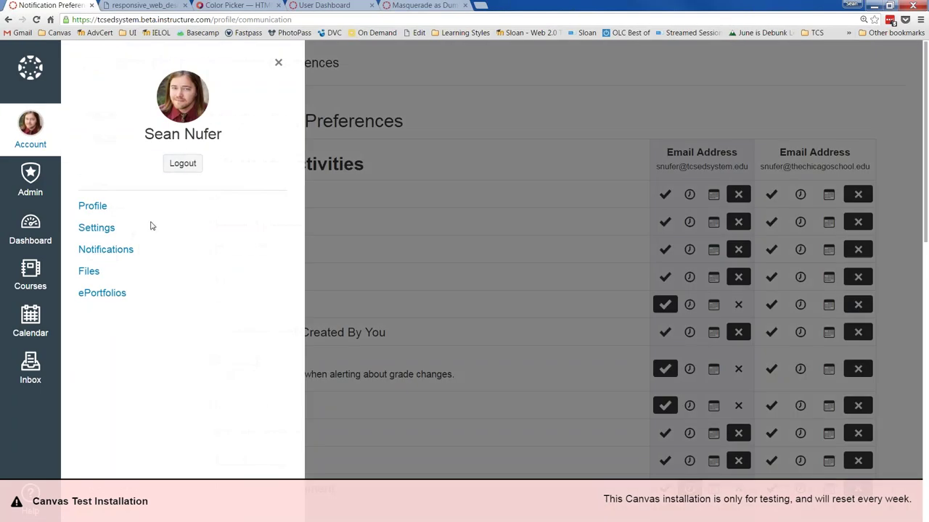
left_click(31, 178)
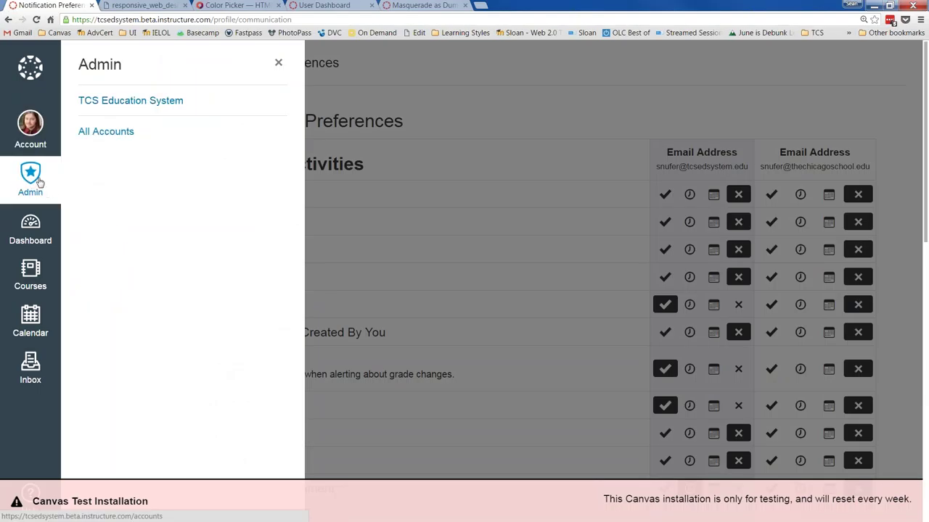
left_click(33, 229)
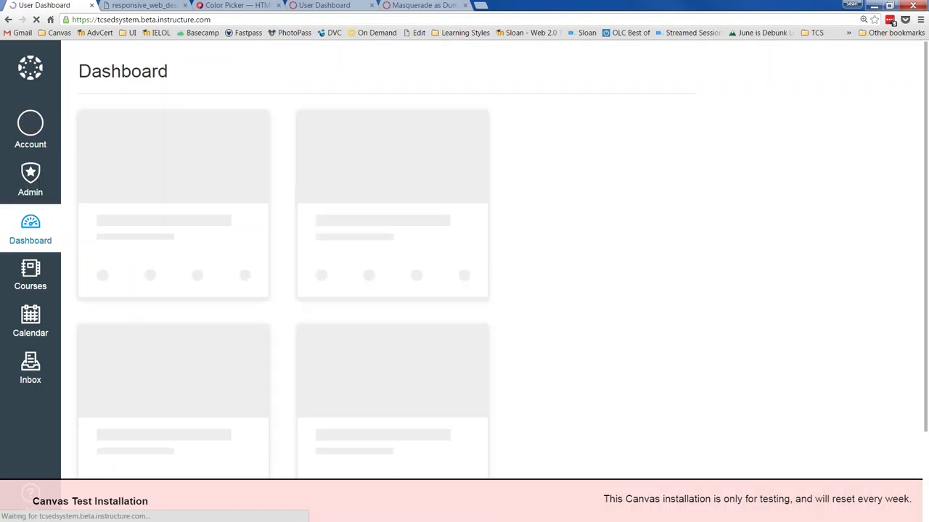
Compare the new Courses list in the global navigation with the Courses list of the older Canvas interface
left_click(34, 278)
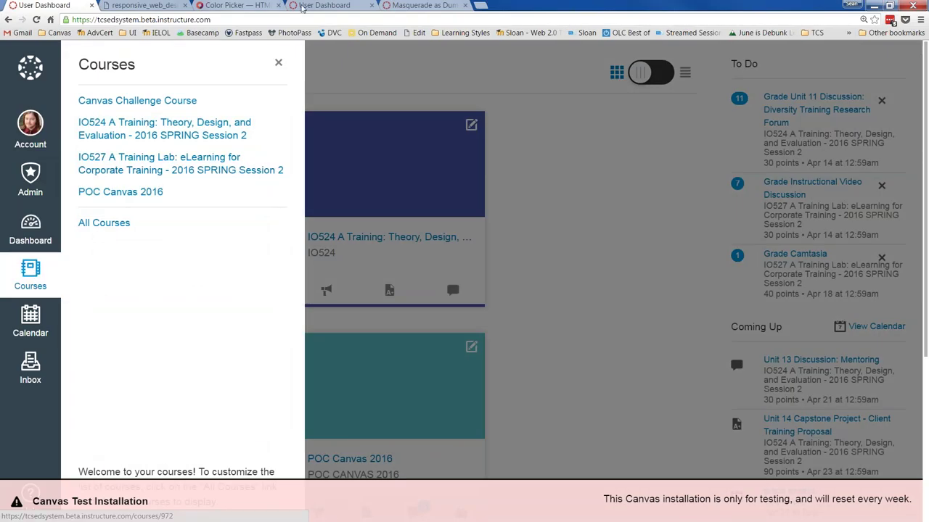
left_click(324, 5)
mouse_move(168, 82)
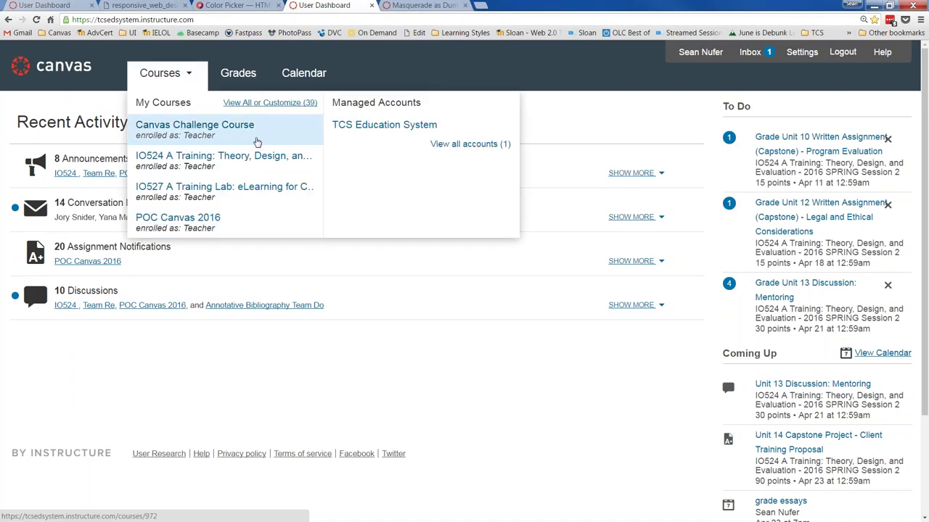
left_click(48, 5)
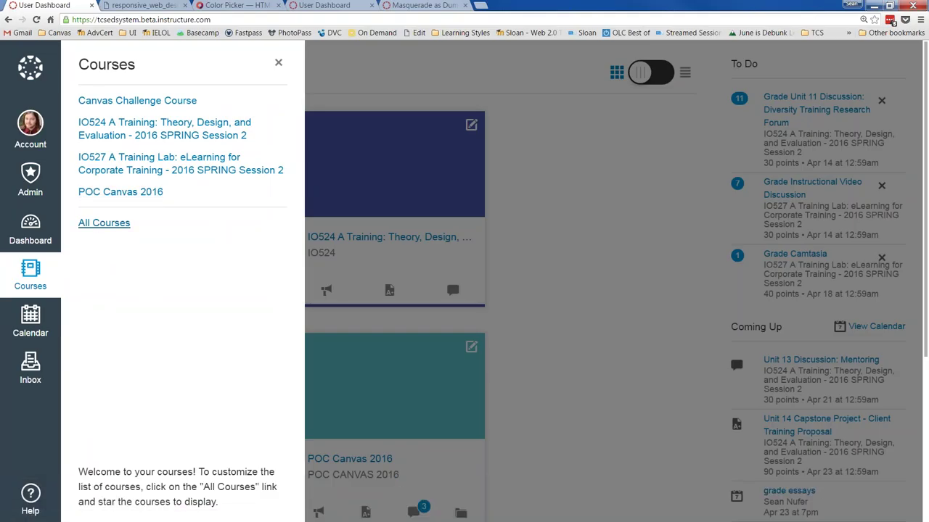
Open the full list of all courses and star the Ask an ID course
left_click(104, 224)
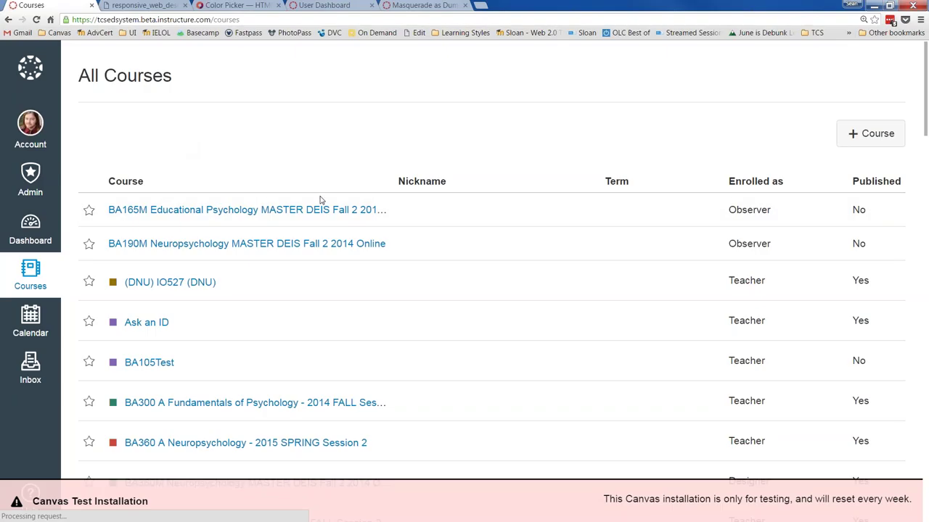
scroll(323, 202, "down", 2)
scroll(324, 202, "down", 1)
scroll(391, 190, "down", 6)
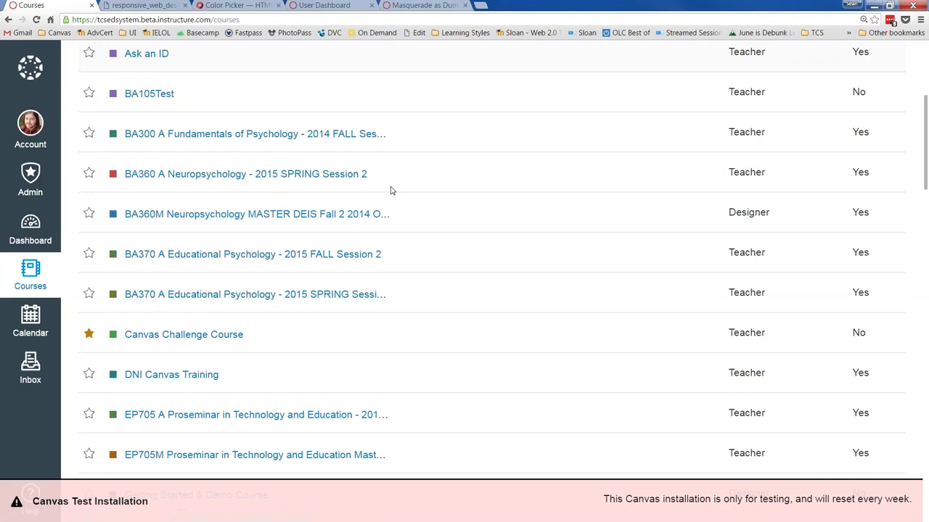
scroll(390, 190, "down", 5)
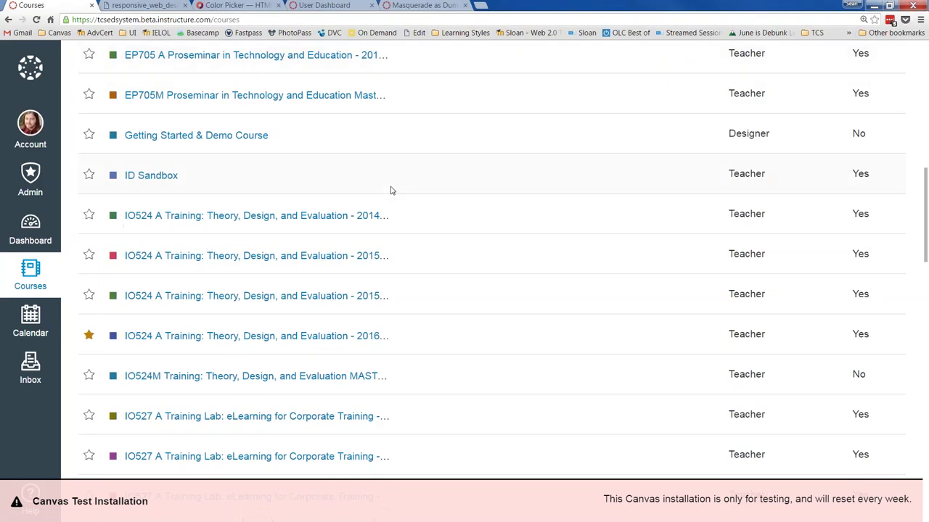
scroll(390, 190, "down", 9)
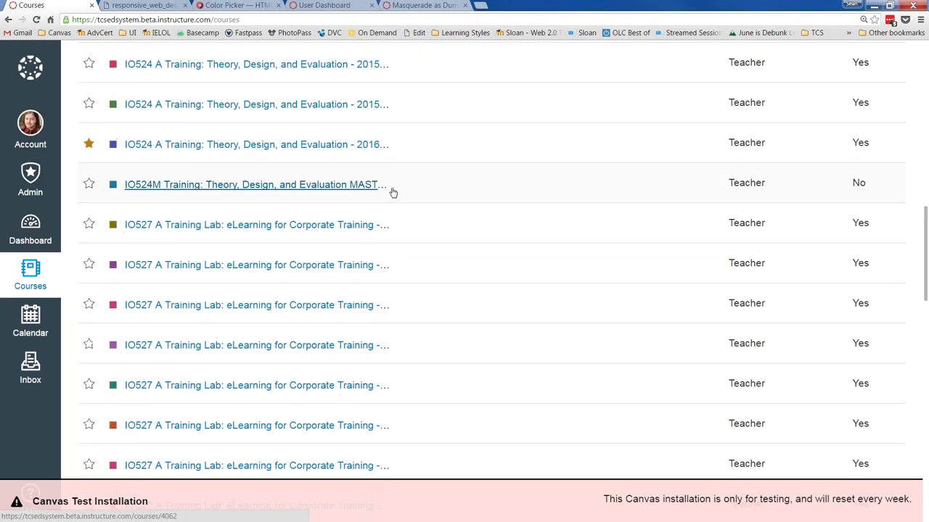
scroll(390, 190, "up", 20)
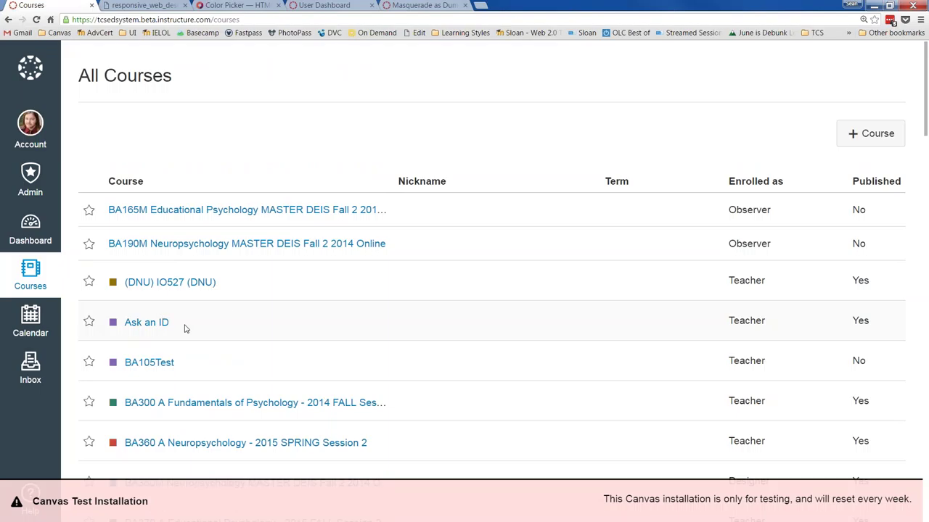
left_click(89, 322)
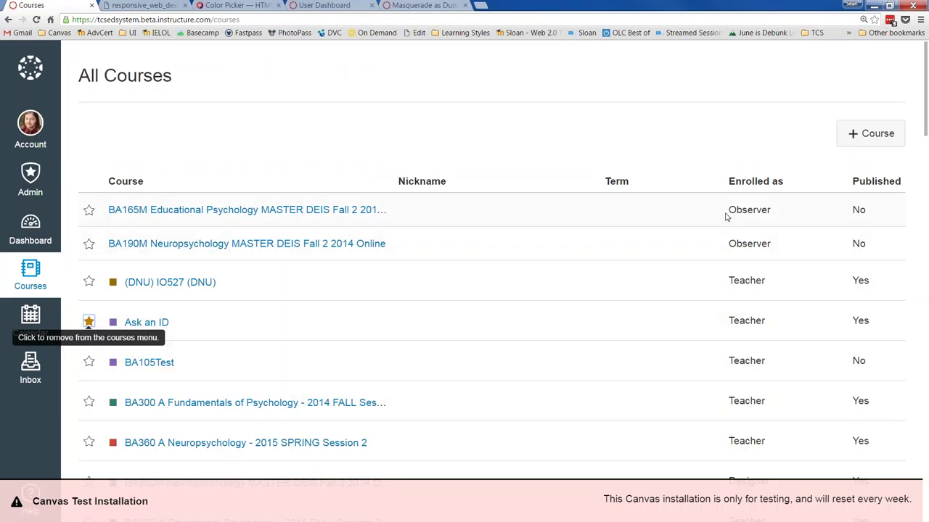
Review the remaining courses and past enrollments, and show the starred courses in the global navigation
scroll(730, 299, "down", 1)
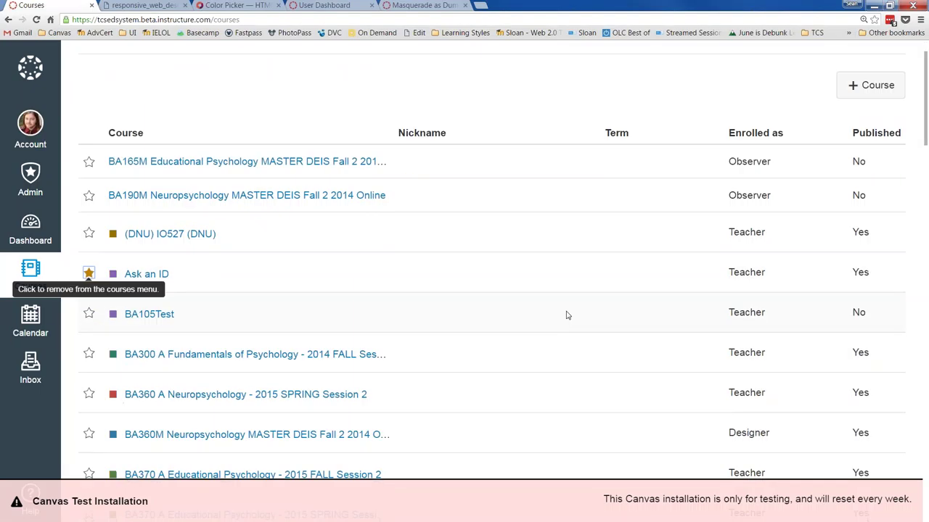
scroll(568, 315, "down", 20)
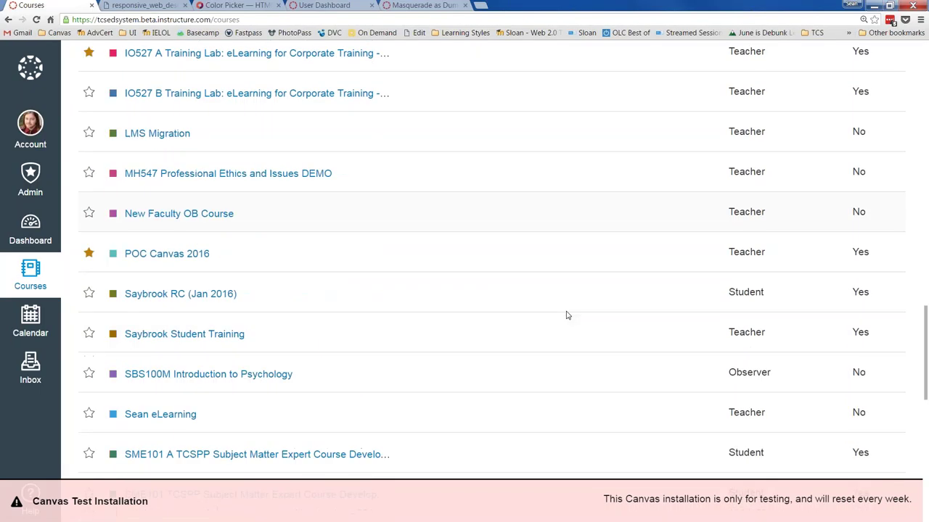
scroll(567, 315, "up", 2)
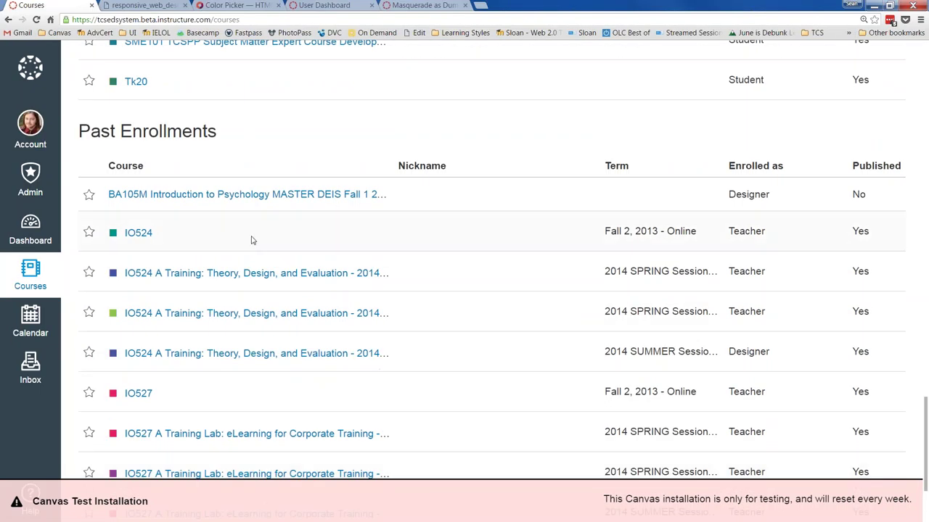
scroll(243, 240, "down", 1)
left_click(31, 274)
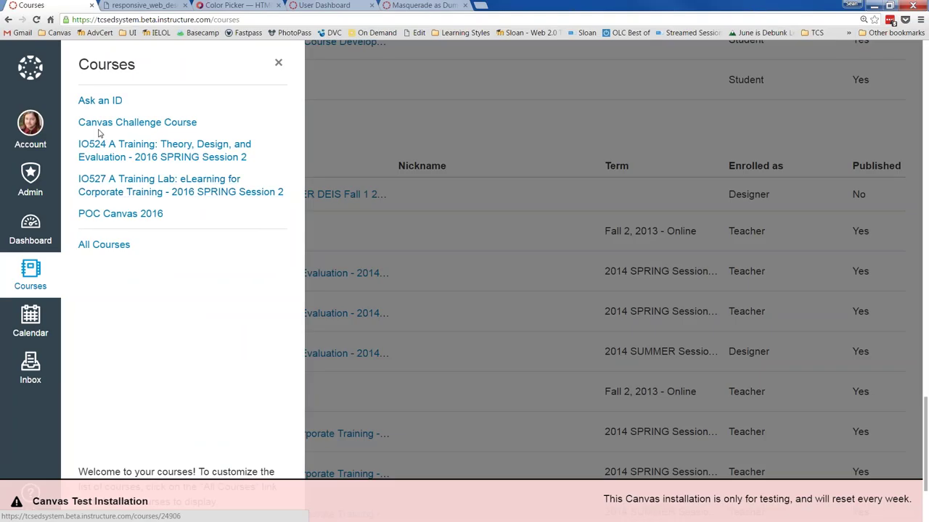
Remove the star from the Ask an ID course in the full course list and check the starred courses in the global navigation
left_click(92, 247)
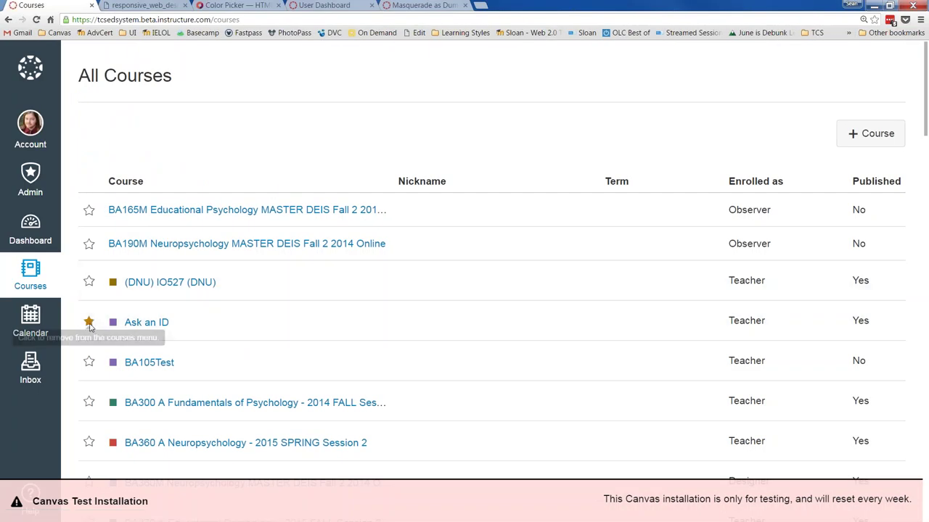
left_click(89, 322)
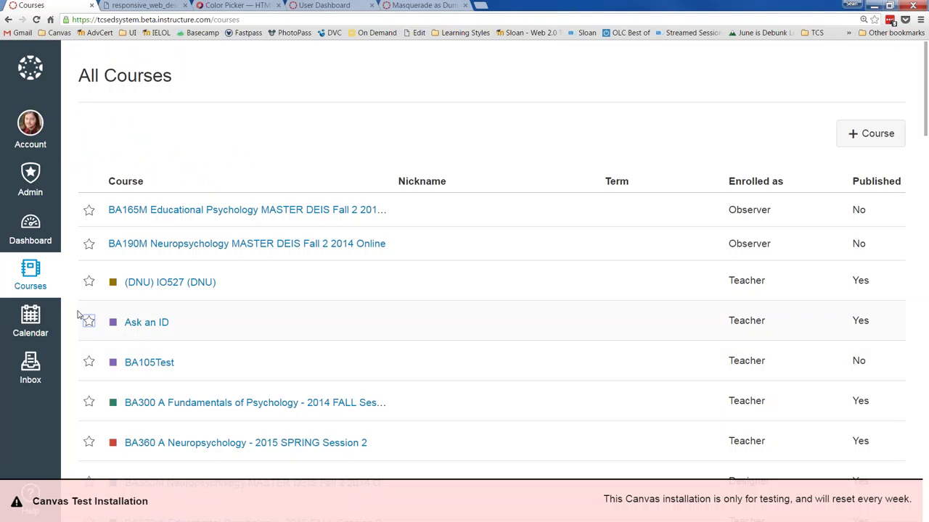
left_click(31, 274)
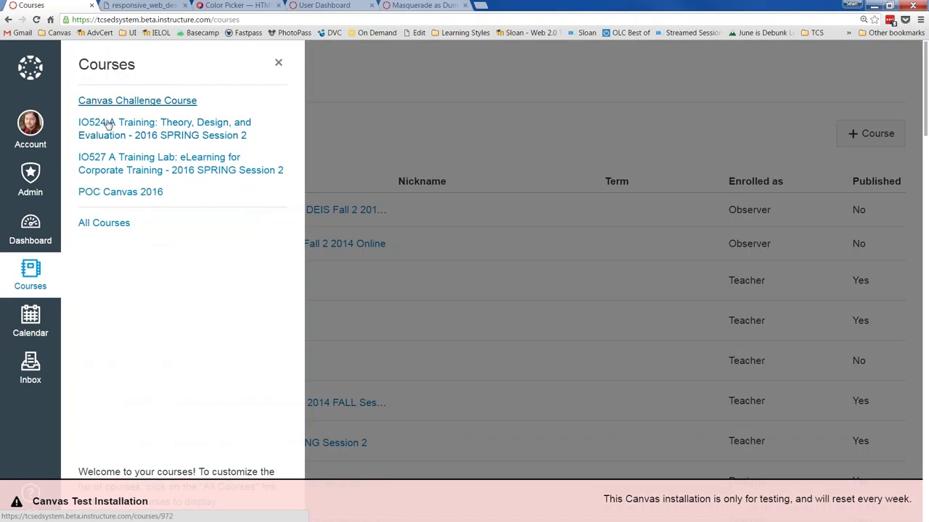
left_click(278, 64)
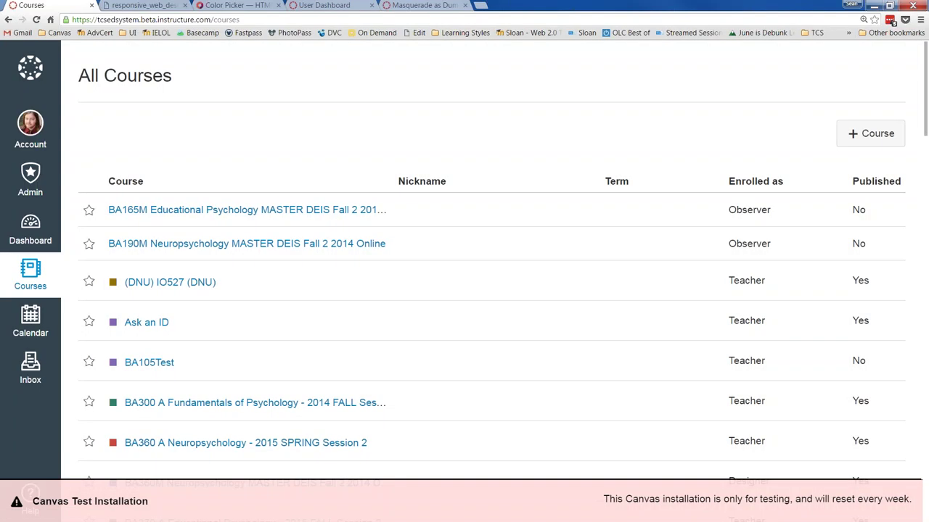
View the dashboard's course cards, star the Ask an ID course again from the full course list and return to the dashboard
left_click(30, 229)
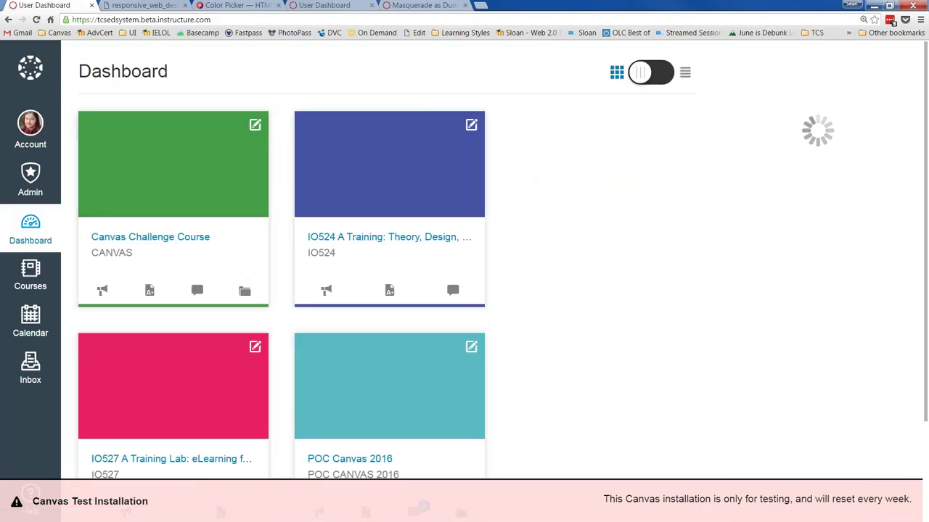
left_click(30, 274)
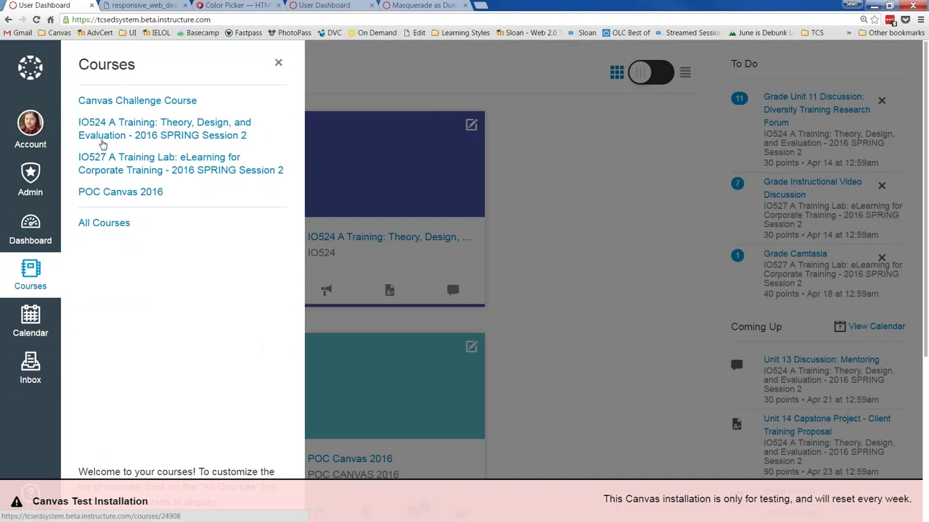
left_click(104, 223)
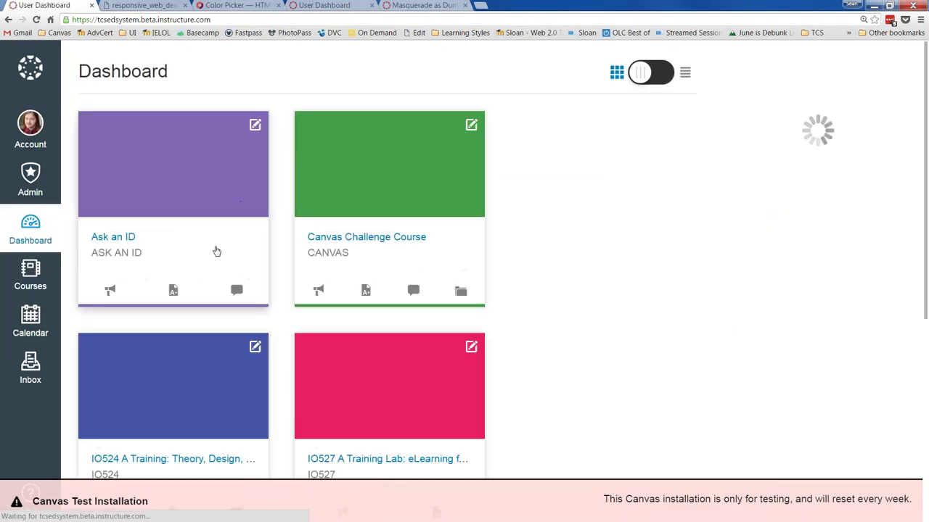
Give the Ask an ID course card the nickname ID101 and the preset orange color
left_click(254, 125)
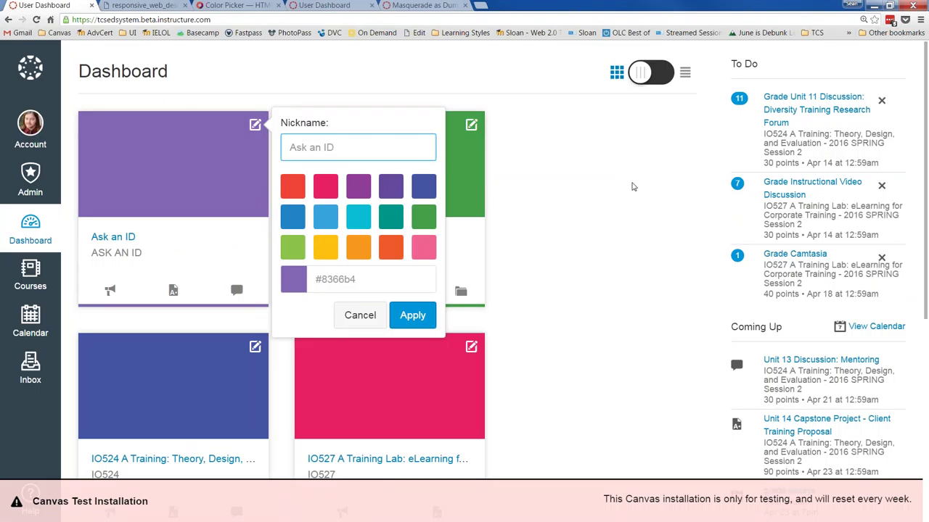
type("ID101")
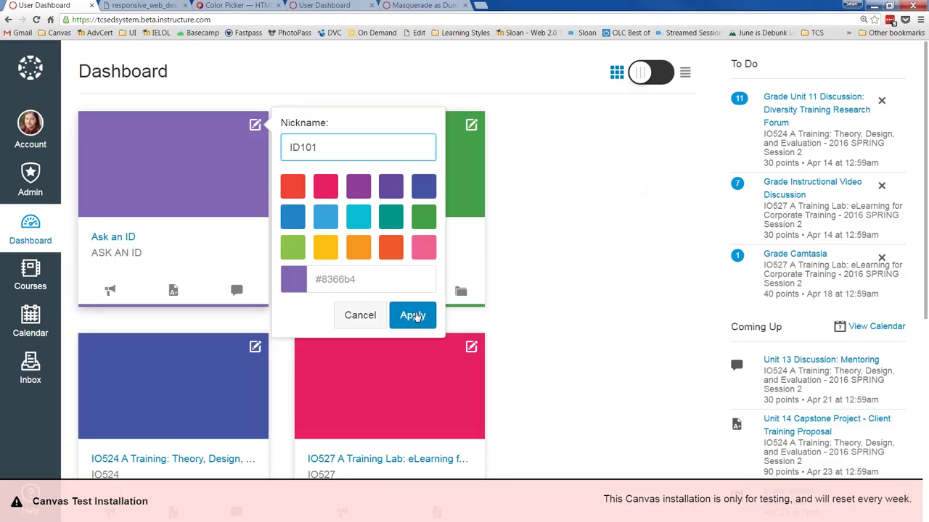
left_click(358, 247)
left_click(413, 315)
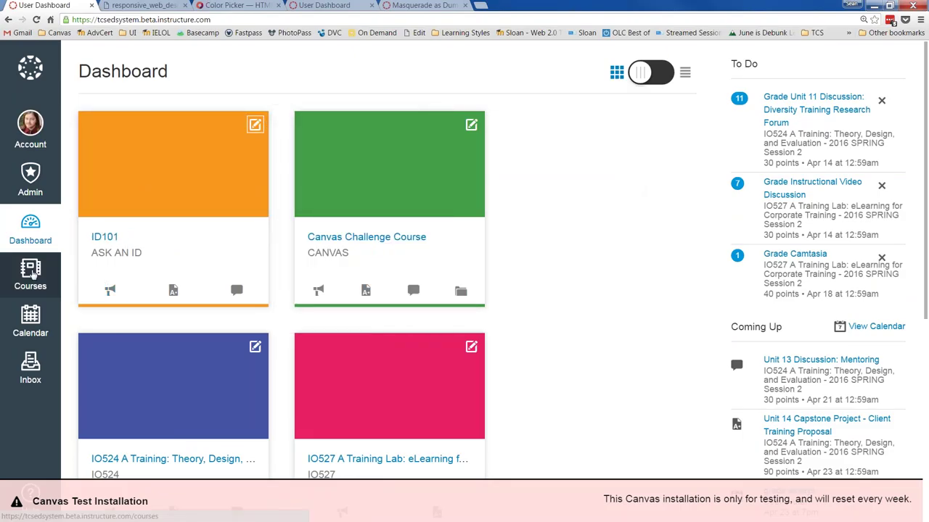
Find the Ask an ID course and its nickname in the full course list, remove its star and check the starred courses
left_click(32, 272)
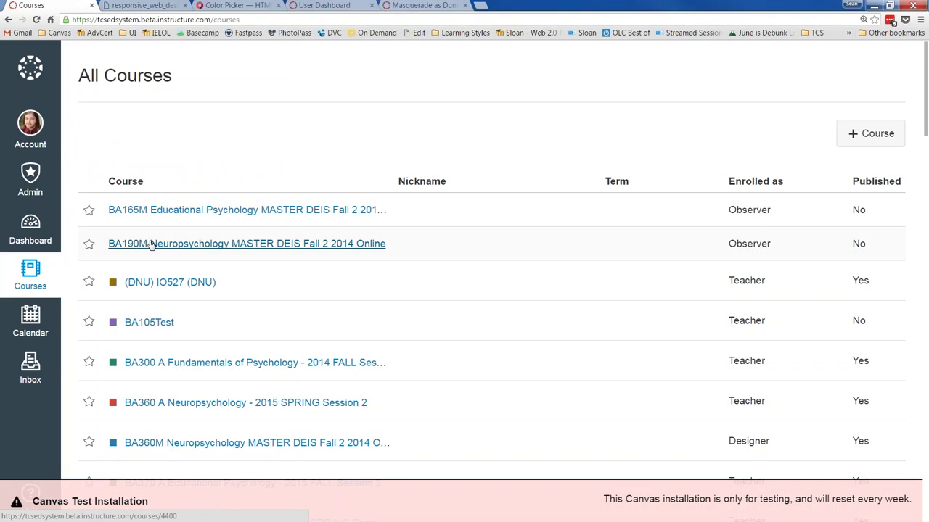
scroll(186, 312, "down", 2)
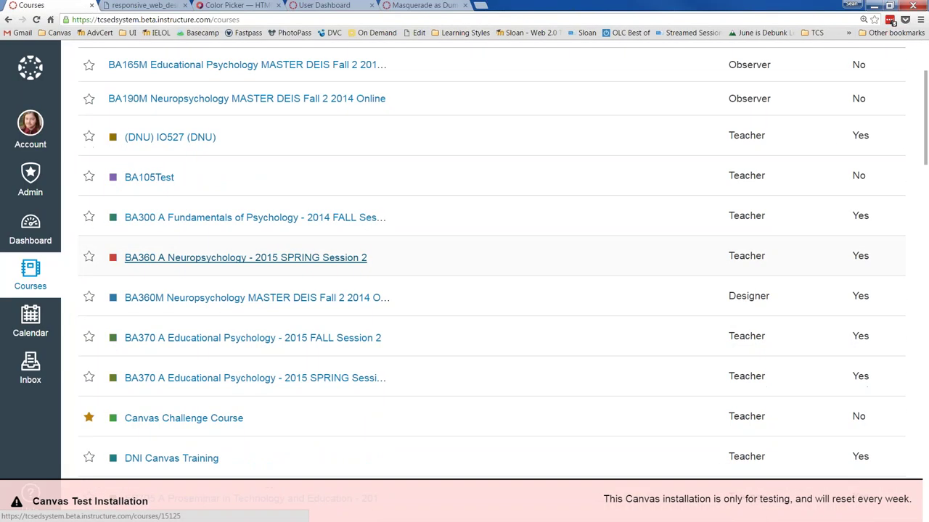
scroll(235, 312, "down", 4)
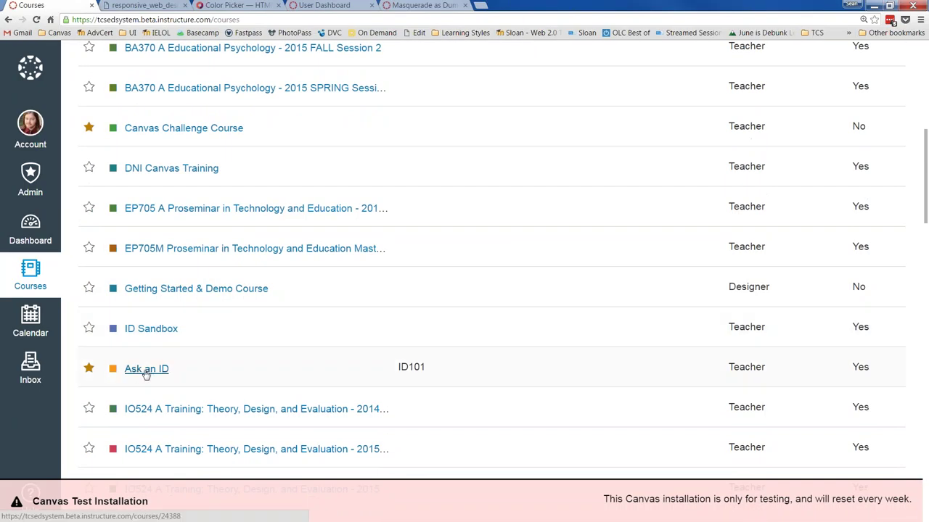
double_click(411, 367)
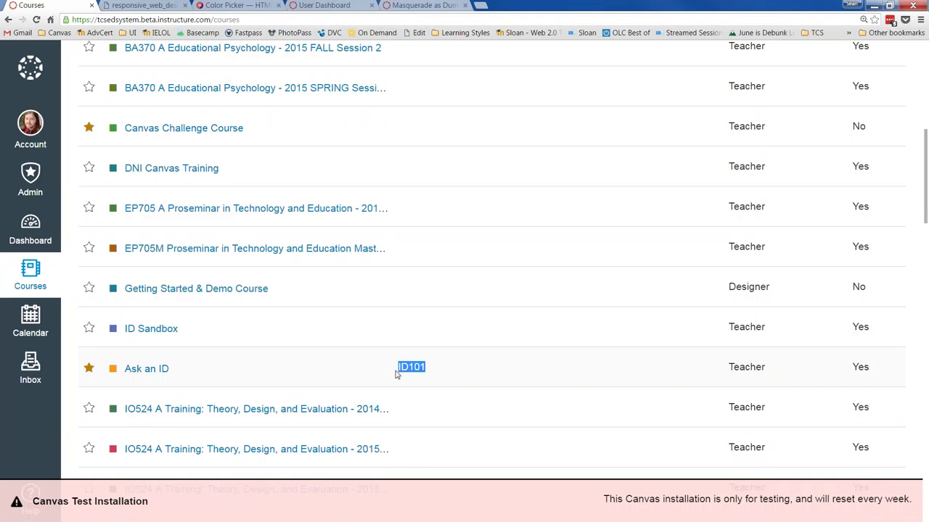
scroll(398, 373, "down", 1)
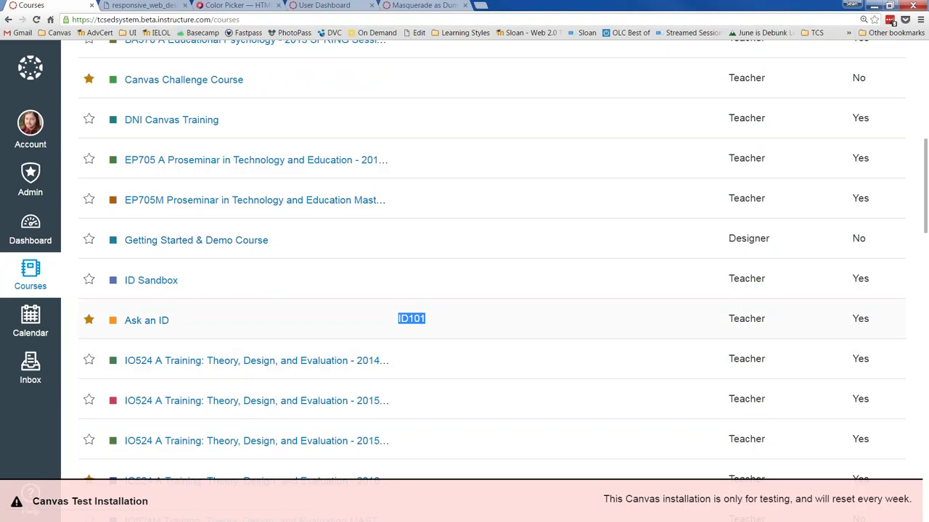
left_click(88, 320)
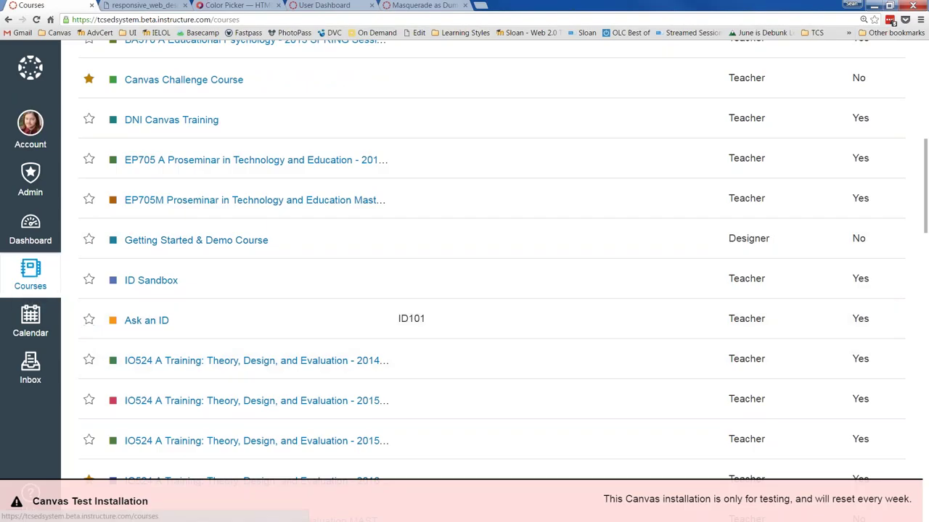
left_click(30, 274)
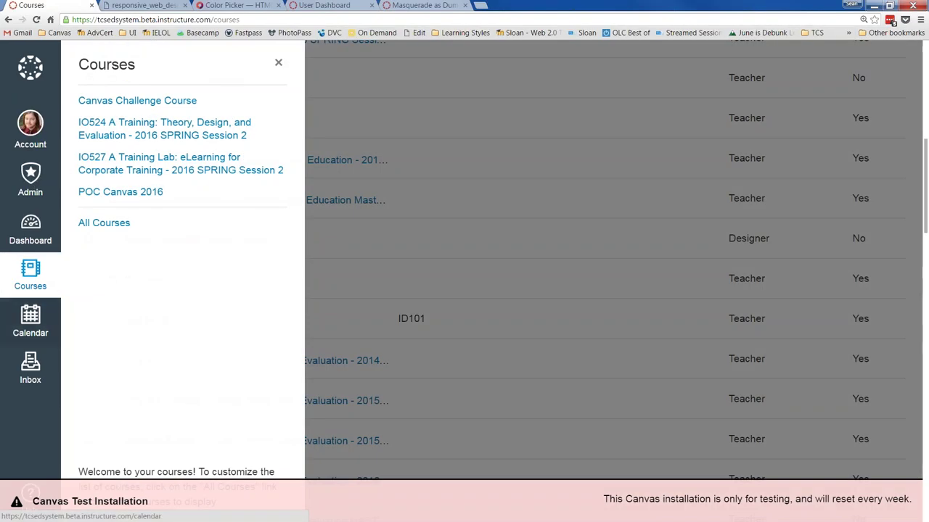
Open the calendar from the global navigation and dismiss the Canvas Test Installation banner
left_click(30, 319)
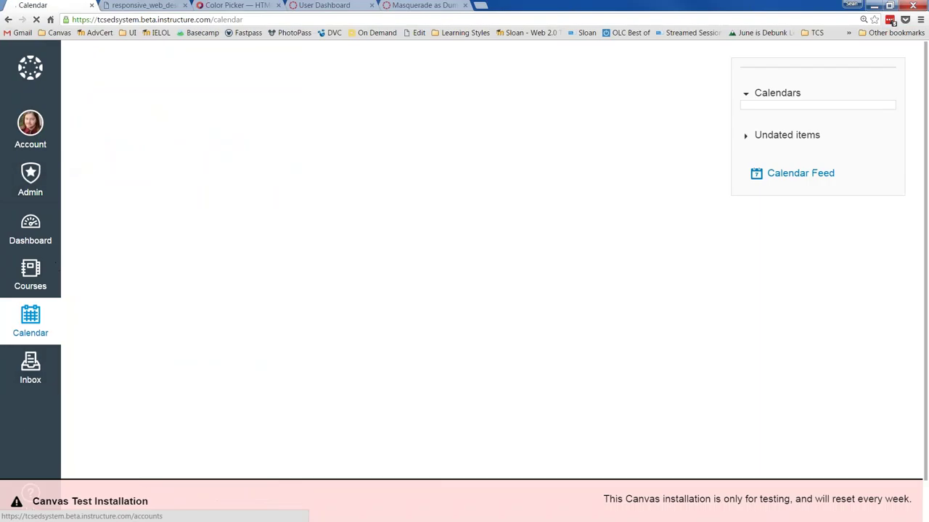
left_click(16, 505)
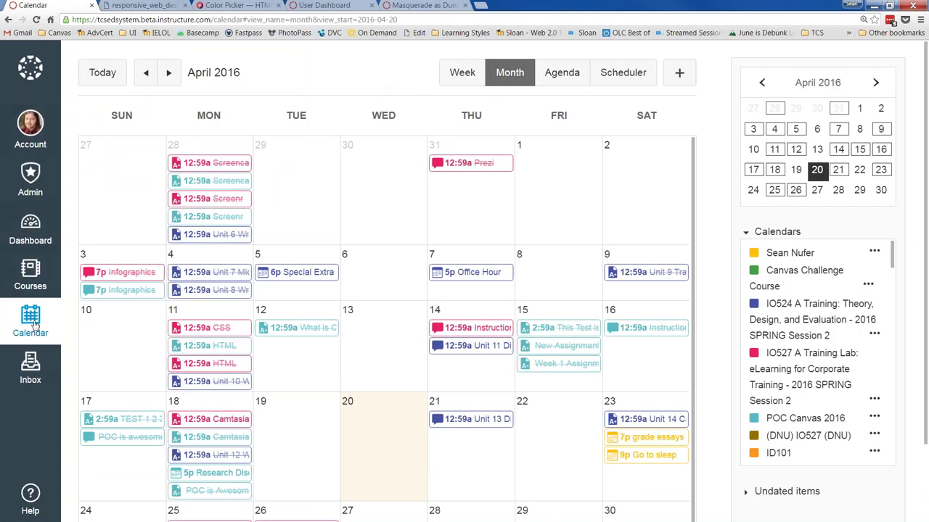
Open the calendar in the older Canvas interface, review its month layout and return to the new calendar for comparison
left_click(319, 5)
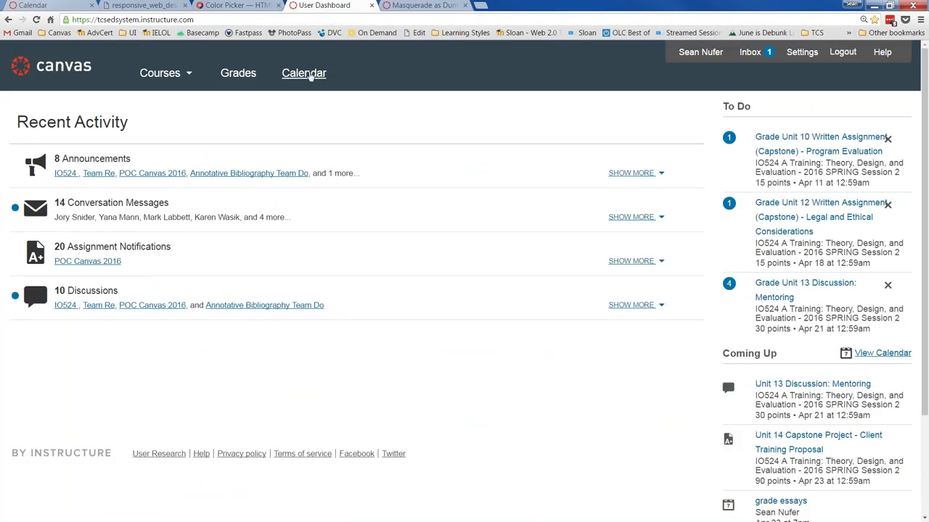
left_click(310, 75)
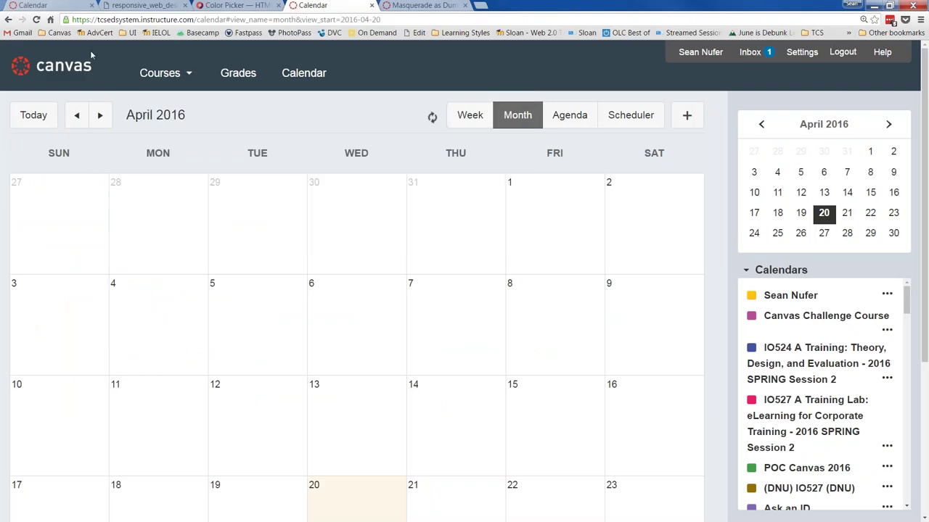
scroll(726, 215, "down", 4)
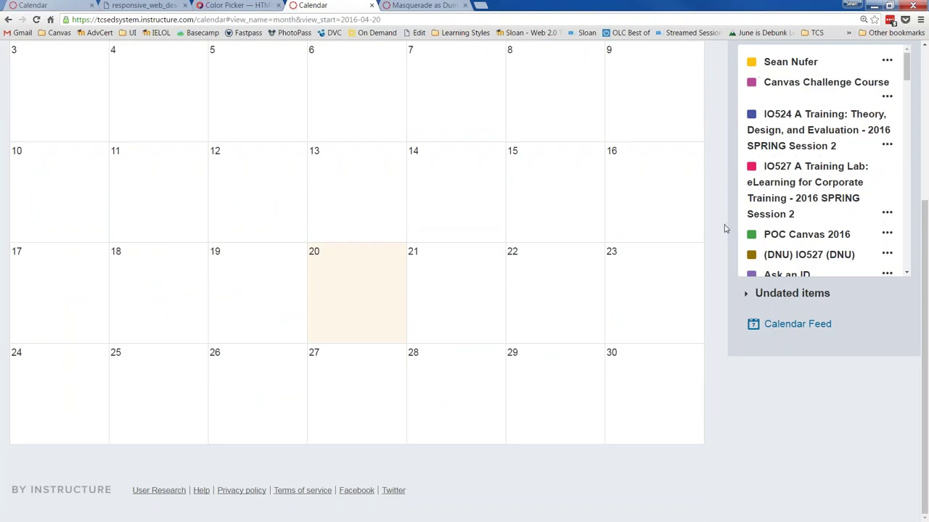
scroll(723, 228, "up", 4)
left_click(72, 6)
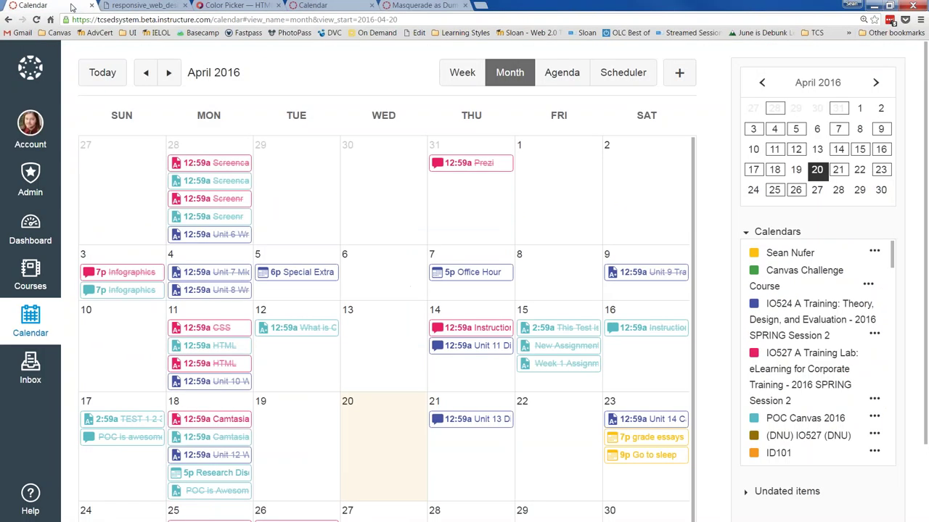
Review the new calendar's month view, show the week view and switch back to the month view
scroll(704, 213, "down", 2)
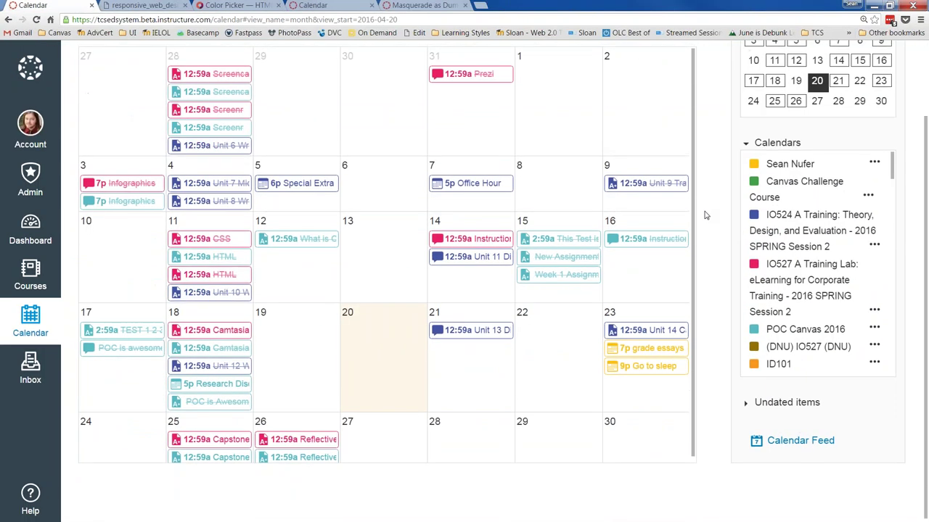
scroll(705, 214, "up", 2)
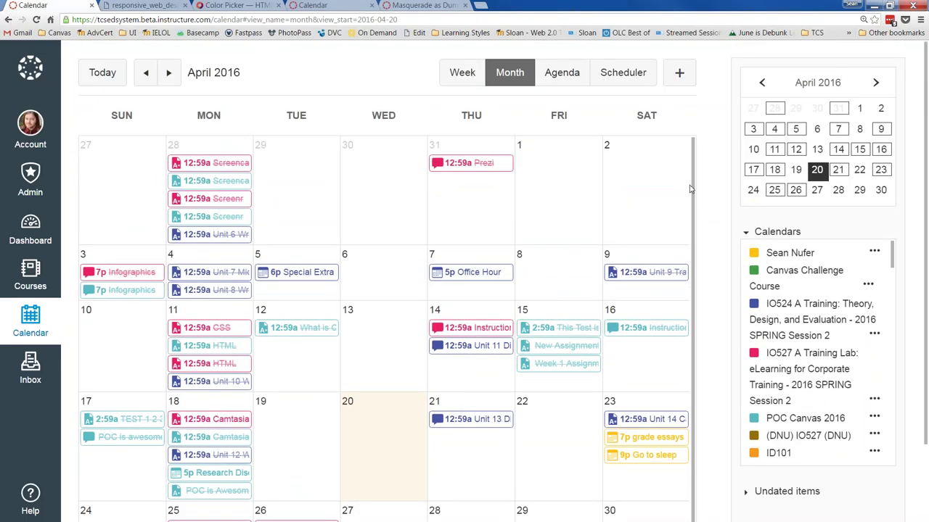
scroll(716, 214, "down", 2)
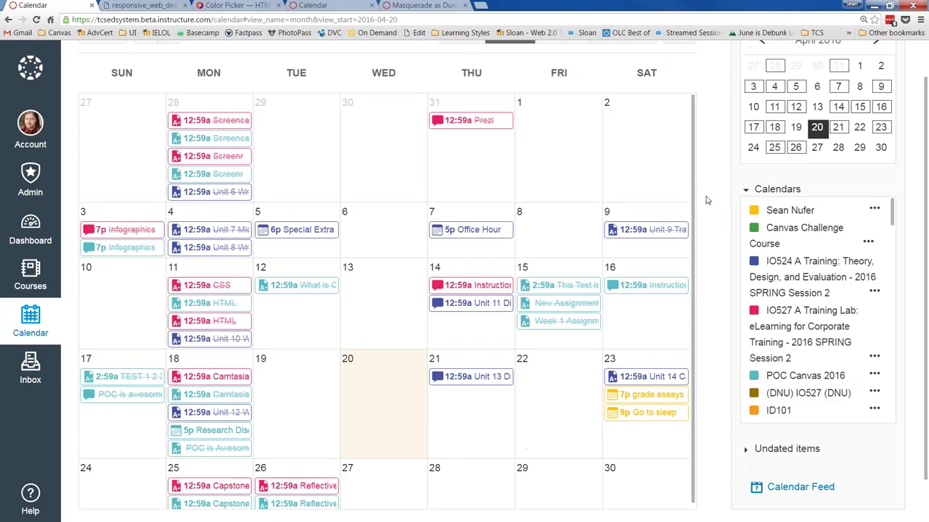
scroll(704, 212, "up", 2)
left_click(468, 75)
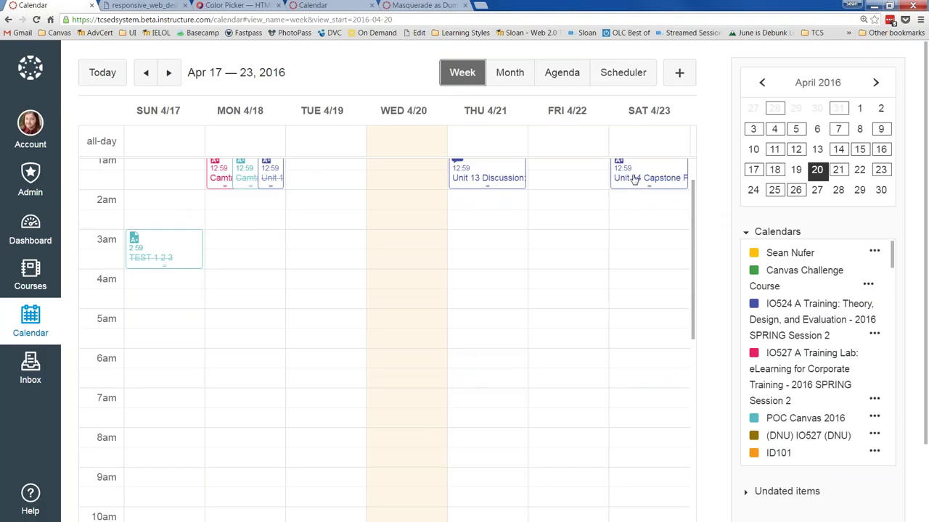
left_click(506, 74)
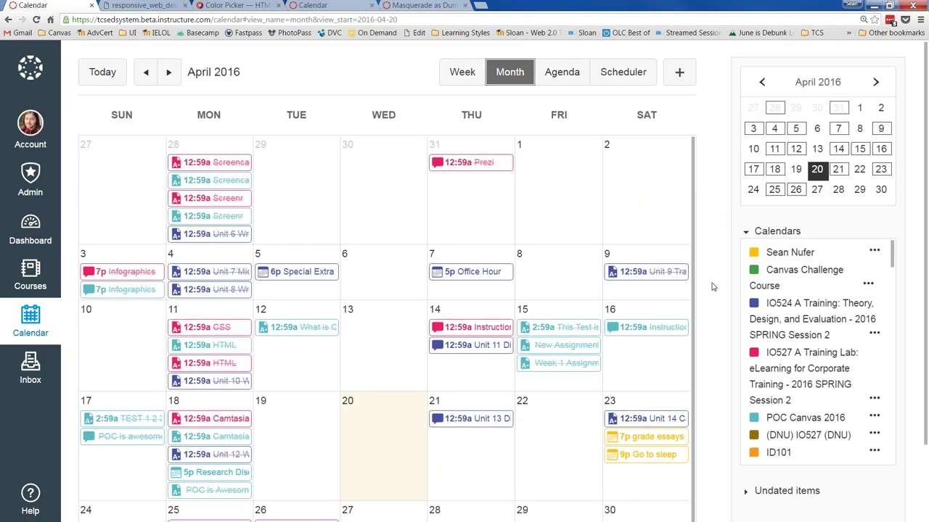
Browse the course calendars and open the color choices for IO527 A Training Lab: eLearning for Corporate Training
scroll(725, 288, "down", 1)
left_click_drag(893, 214, 895, 219)
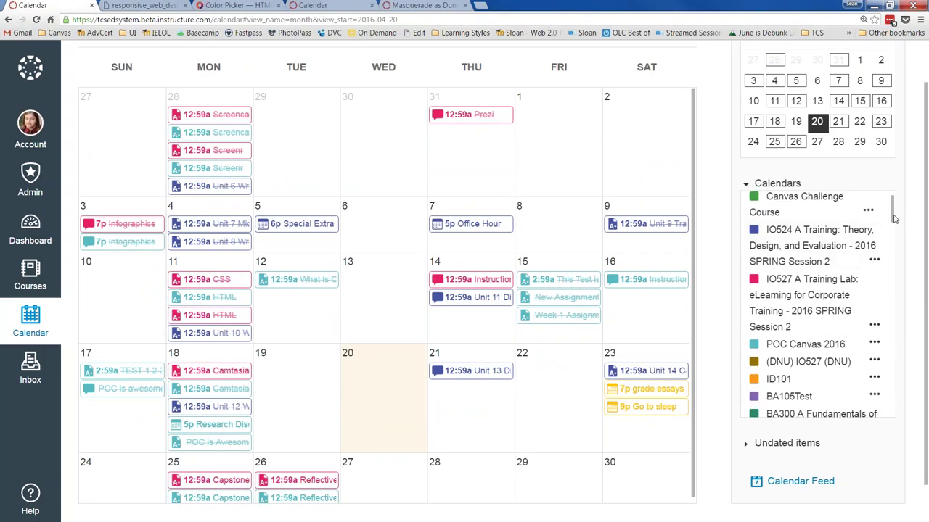
scroll(818, 290, "up", 1)
left_click(874, 350)
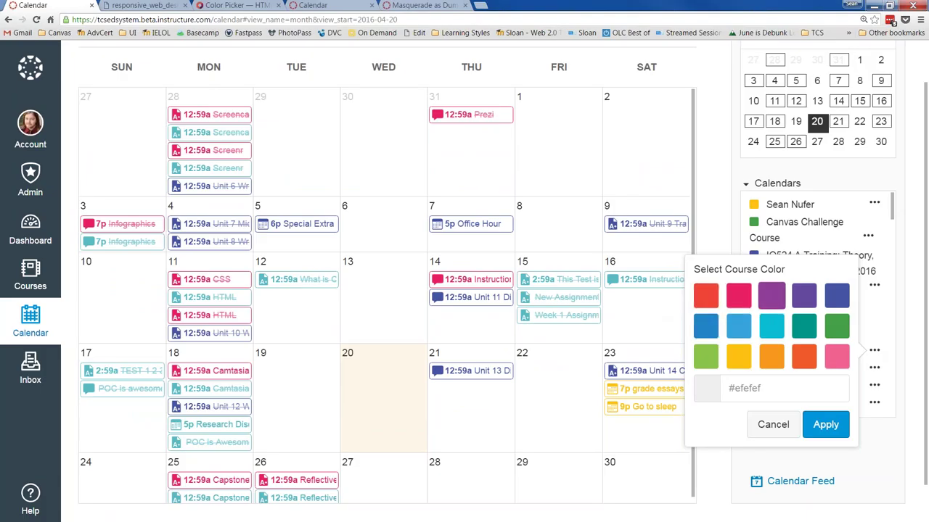
Switch to the HTML color picker website, shift the hue to purple and copy the hex code A559C2
left_click(247, 5)
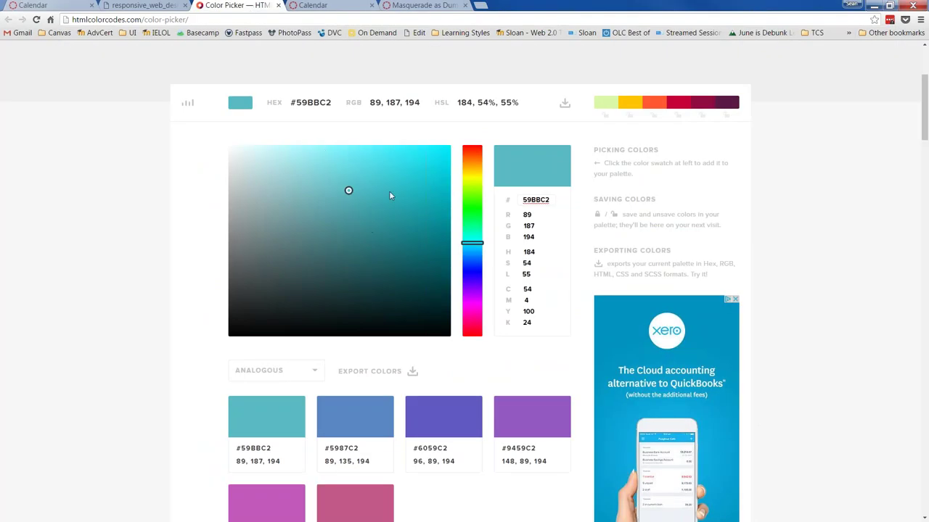
left_click_drag(473, 243, 472, 296)
double_click(539, 199)
key("ctrl+c")
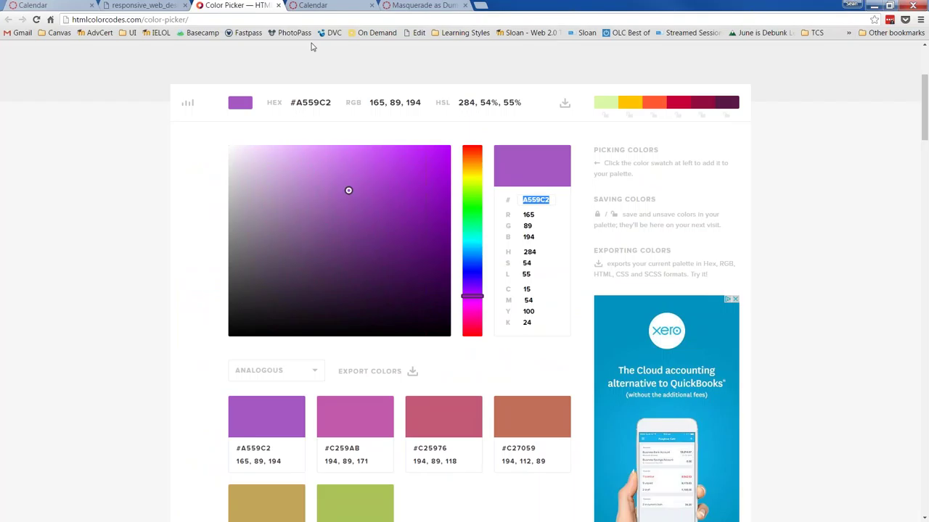
Return to the new Canvas calendar and apply the copied hex color A559C2 to the IO527 A Training Lab course
left_click(69, 10)
left_click(759, 388)
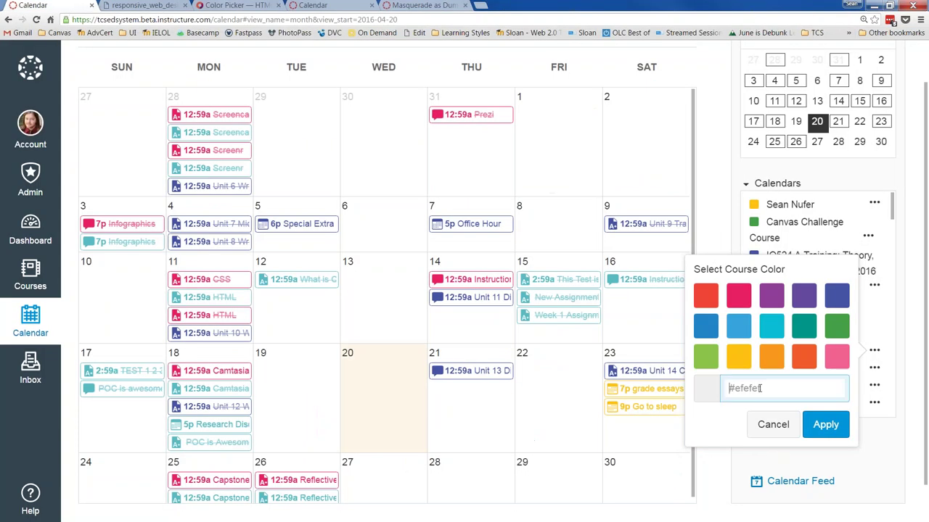
key("ctrl+v")
left_click(826, 425)
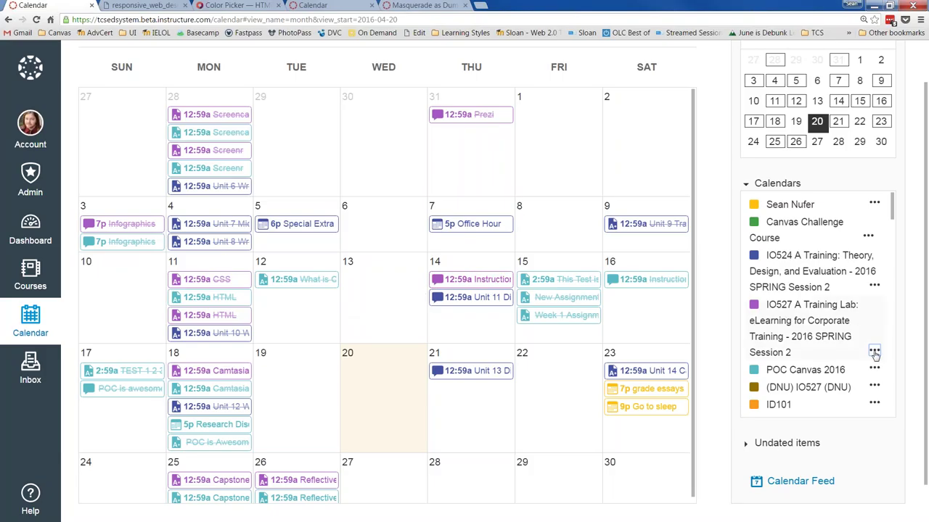
Recolor the IO527 A Training Lab course calendar with the preset pink, and toggle its events off and on again
left_click(875, 353)
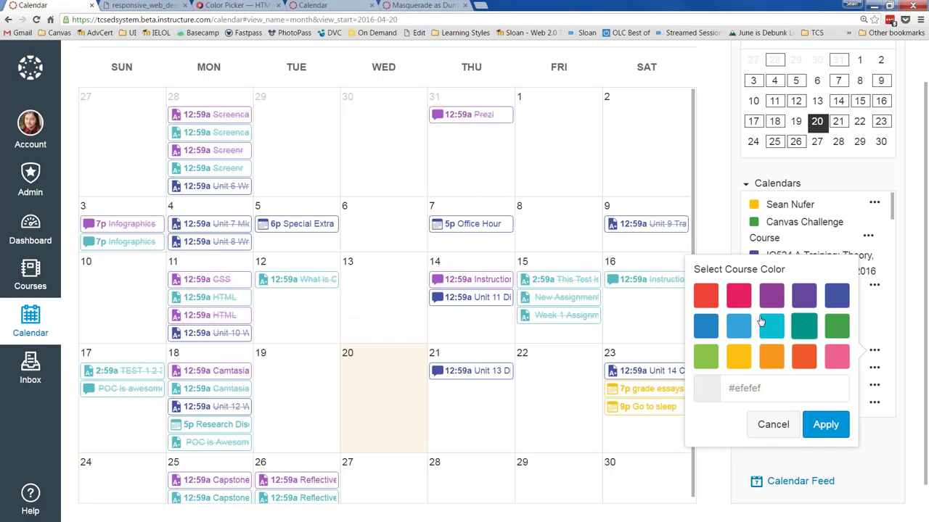
left_click(743, 301)
left_click(825, 424)
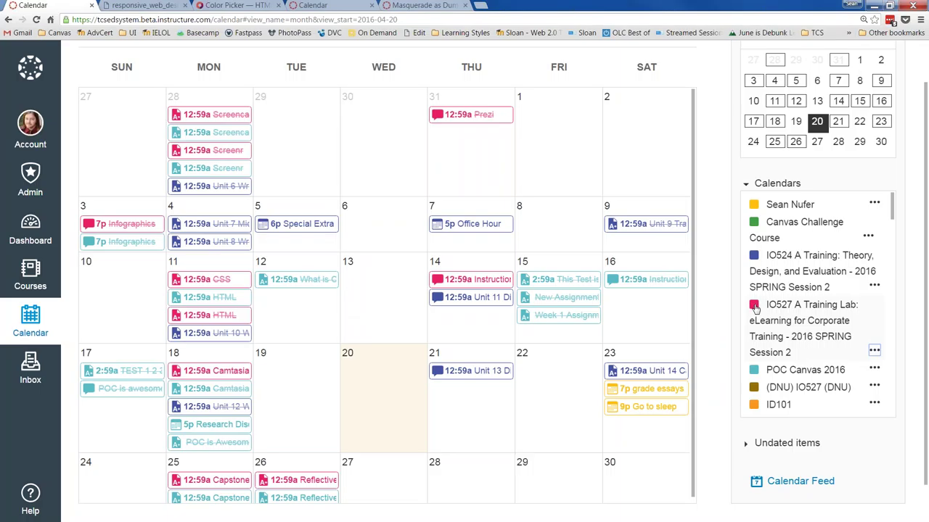
left_click(754, 305)
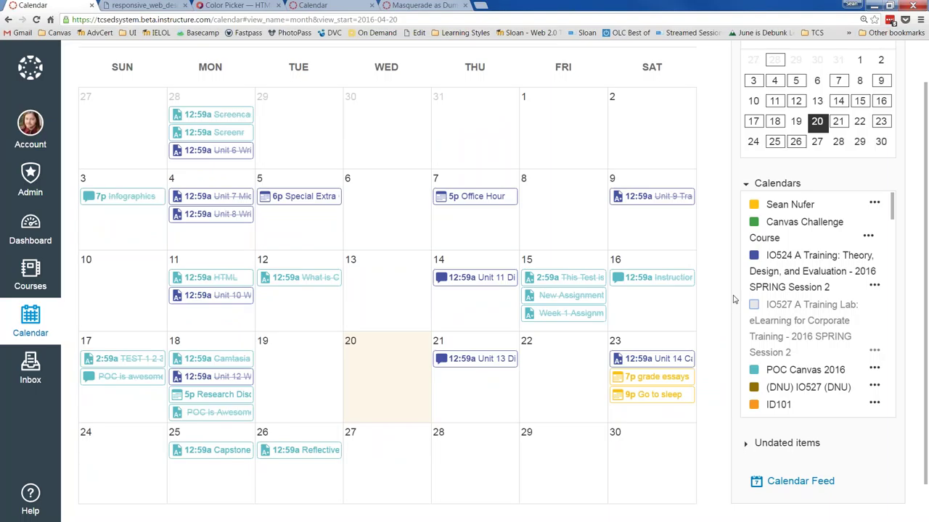
left_click(754, 308)
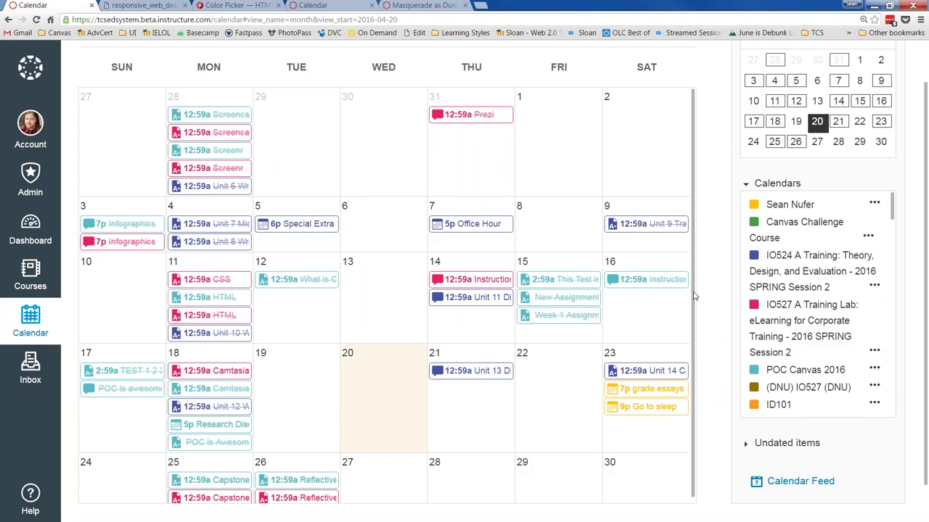
Show the calendar's agenda view, review the Thu, Apr 21 entry, and toggle the IO527 A Training Lab calendar
scroll(712, 289, "up", 1)
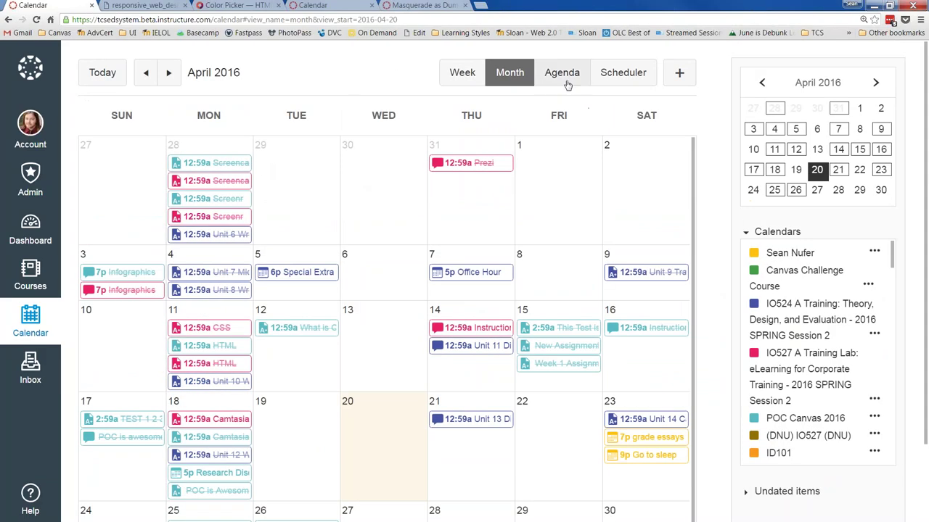
left_click(563, 74)
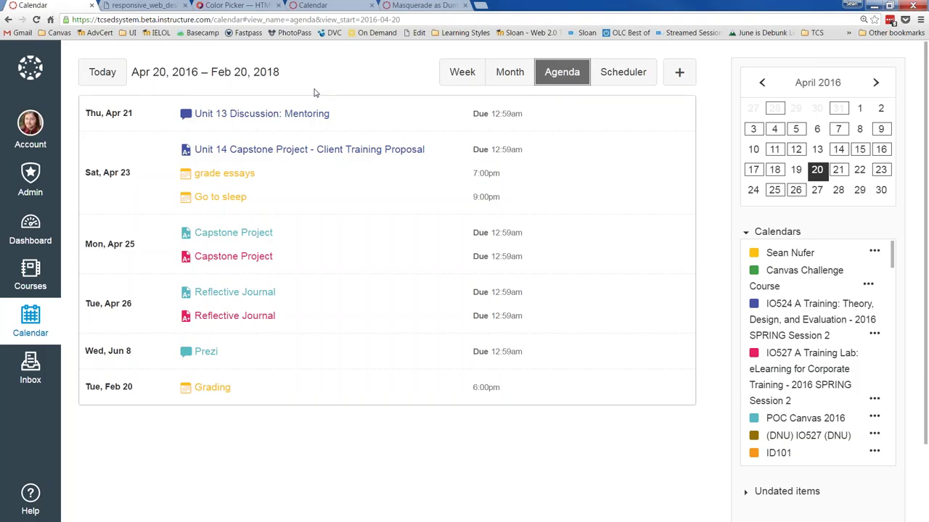
left_click_drag(490, 114, 118, 113)
left_click(118, 113)
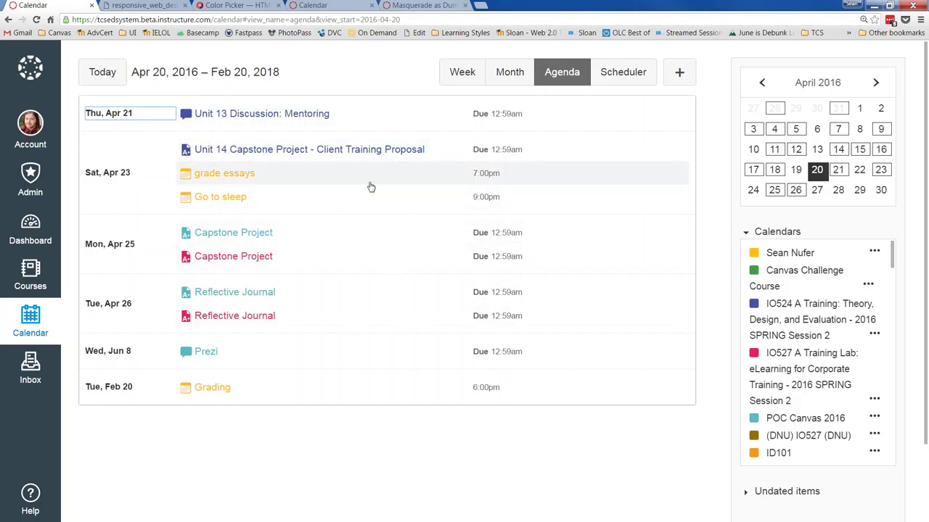
left_click(753, 354)
left_click(753, 354)
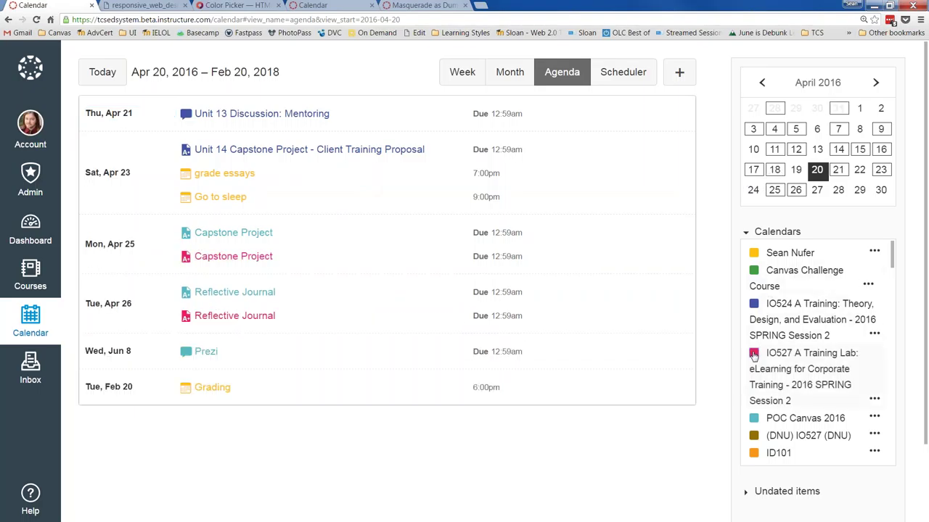
View the Calendar Feed link for external calendar apps and close its dialog
scroll(753, 355, "down", 2)
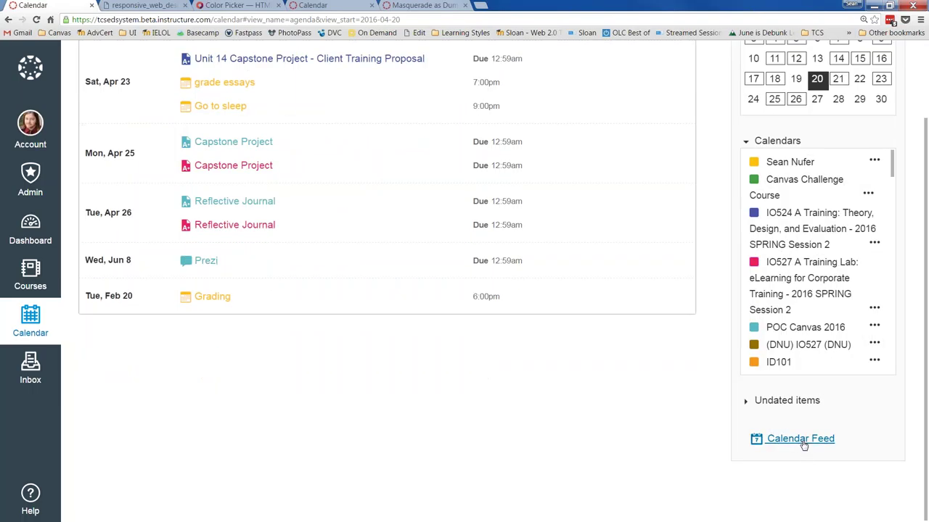
left_click(801, 441)
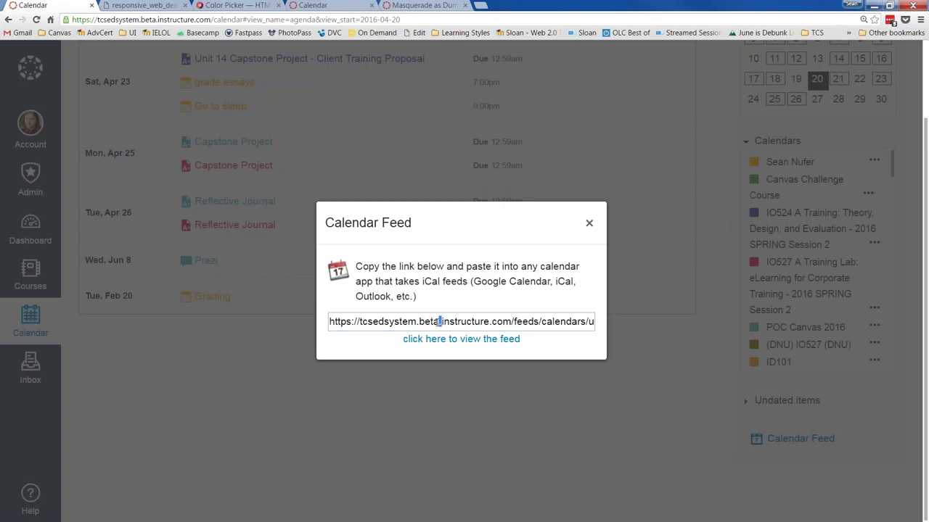
left_click(438, 321)
left_click(589, 225)
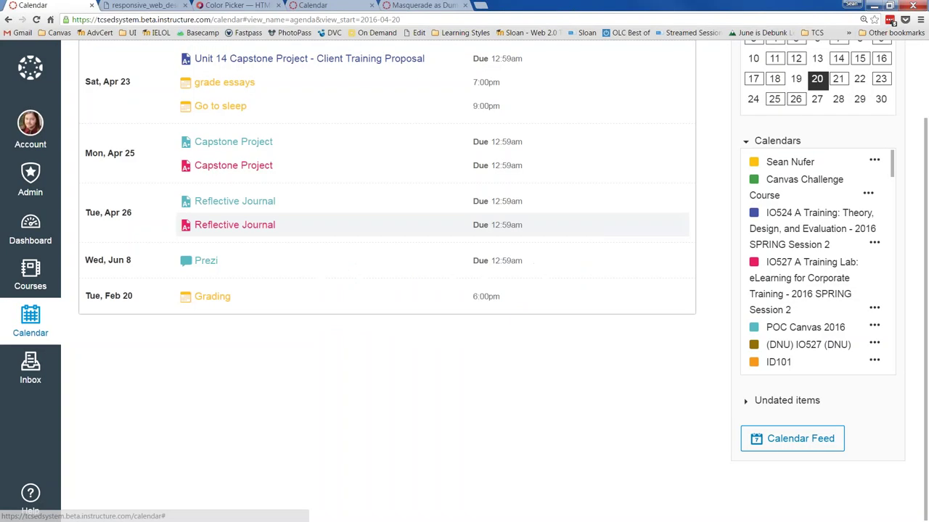
scroll(703, 296, "up", 2)
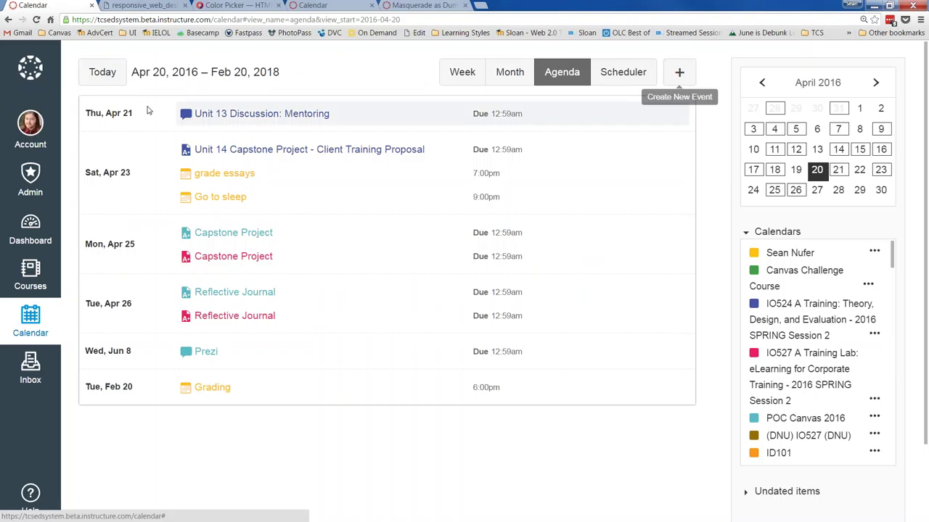
Open the Inbox and dismiss the Canvas Test Installation notice
left_click(31, 368)
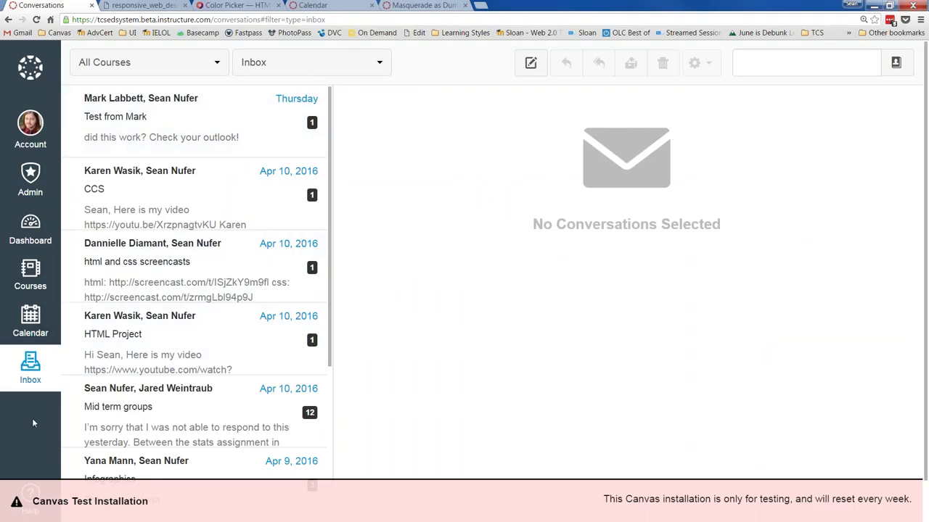
left_click(16, 502)
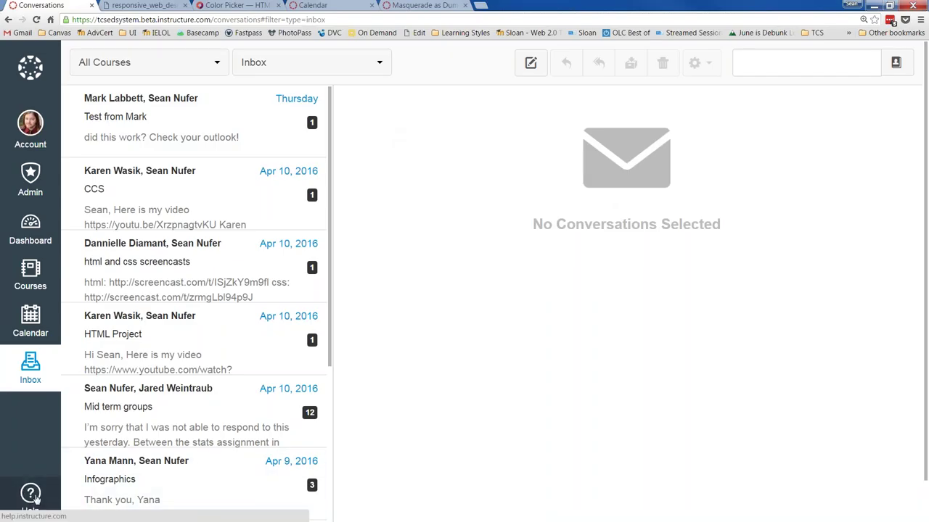
Open and reposition the Help dialog, comparing it with the old Canvas layout on the other calendar page
left_click(33, 496)
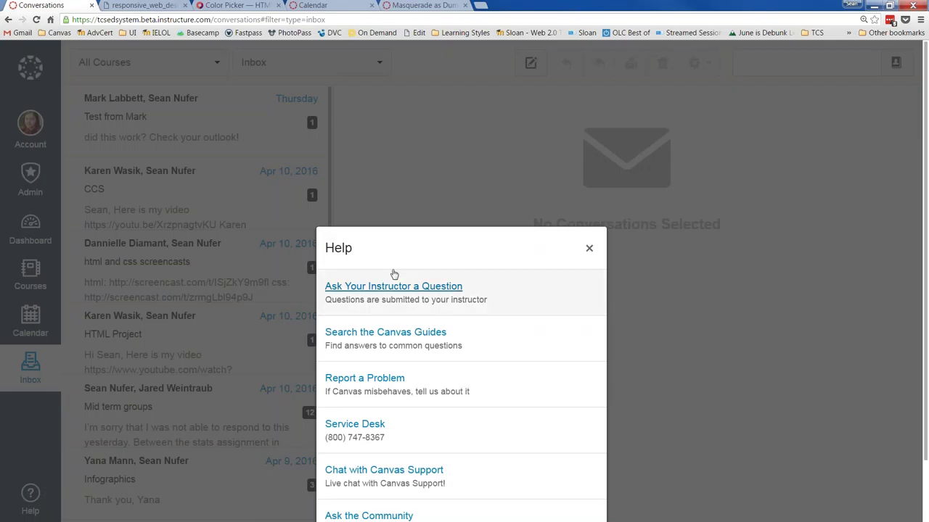
left_click_drag(419, 247, 176, 99)
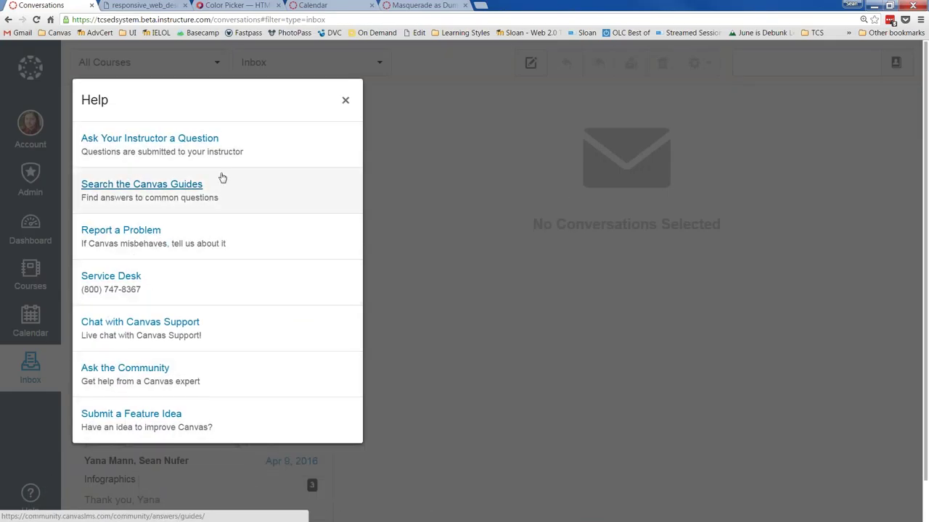
left_click(313, 5)
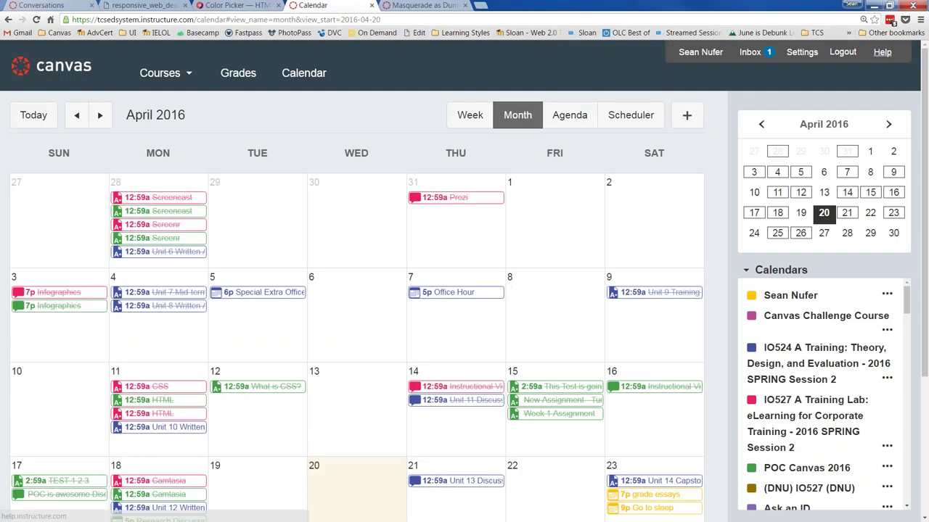
left_click(63, 6)
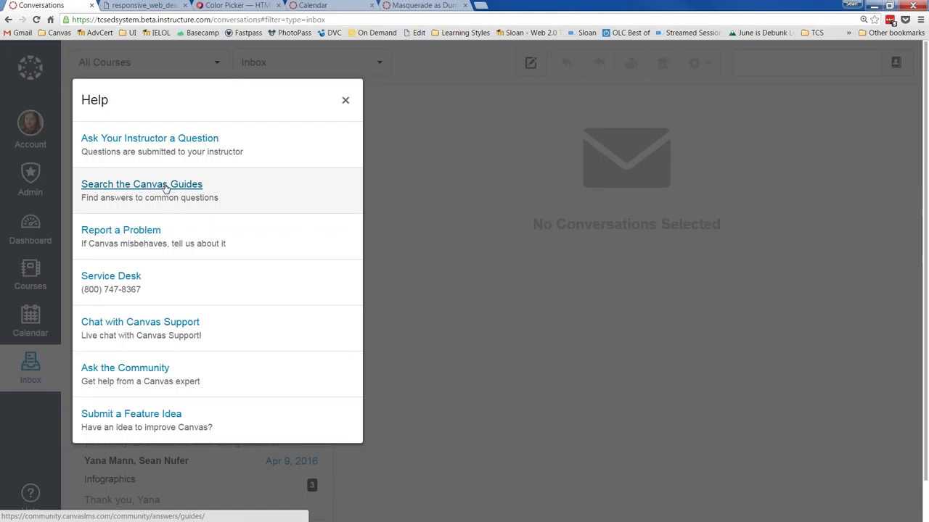
Review the Report a Problem ticket form and its "How is this affecting you?" choices, and return to the Help options
left_click(130, 233)
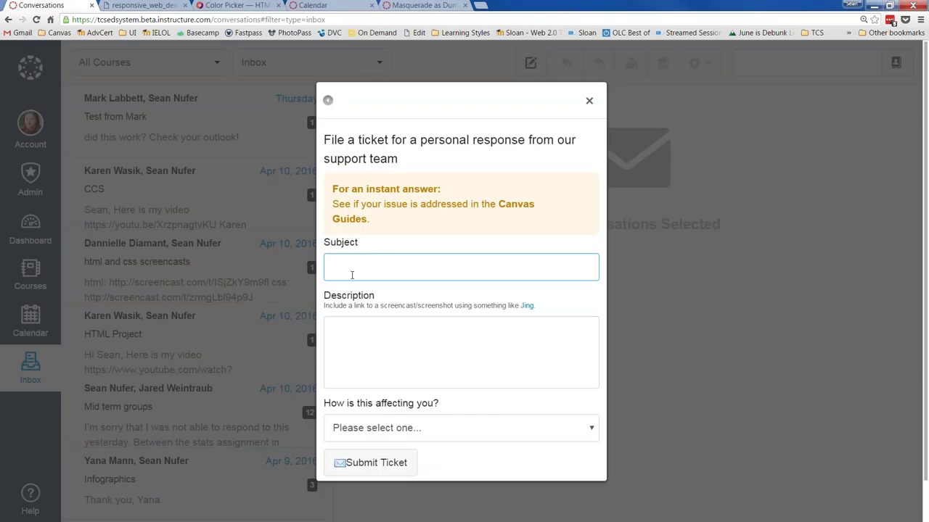
left_click(338, 332)
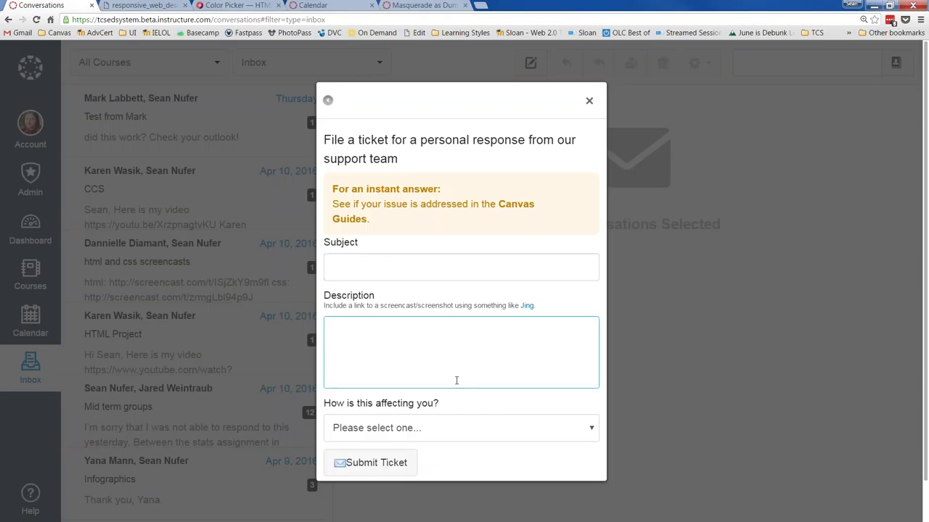
left_click(589, 428)
left_click(489, 443)
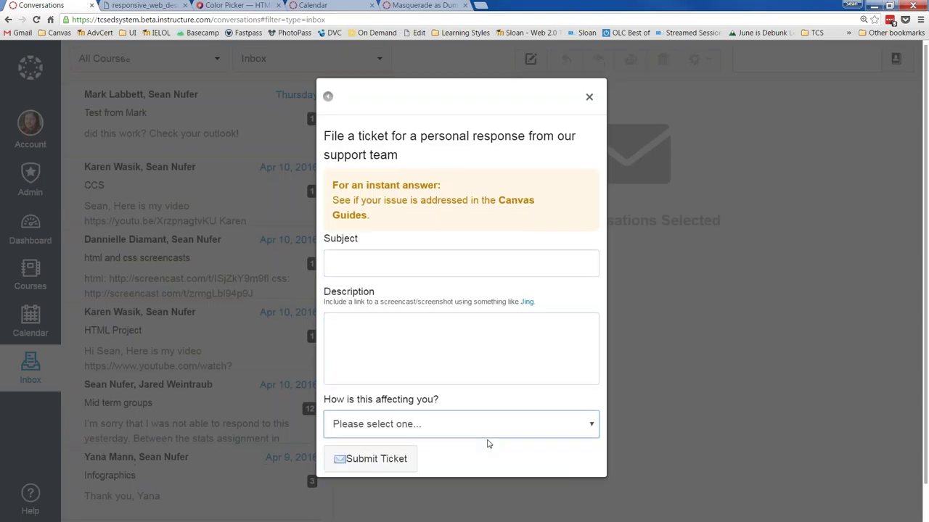
scroll(493, 431, "down", 1)
left_click(591, 388)
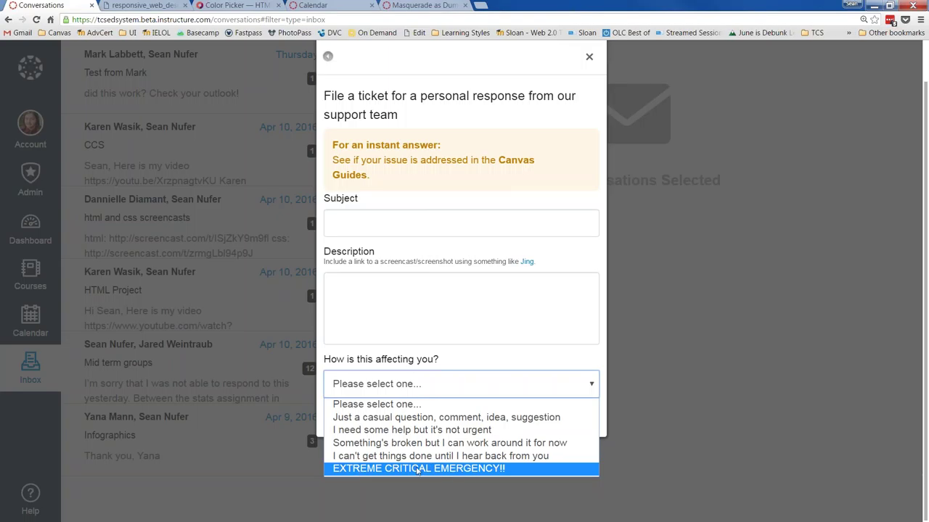
left_click(537, 378)
scroll(537, 378, "up", 2)
left_click(328, 100)
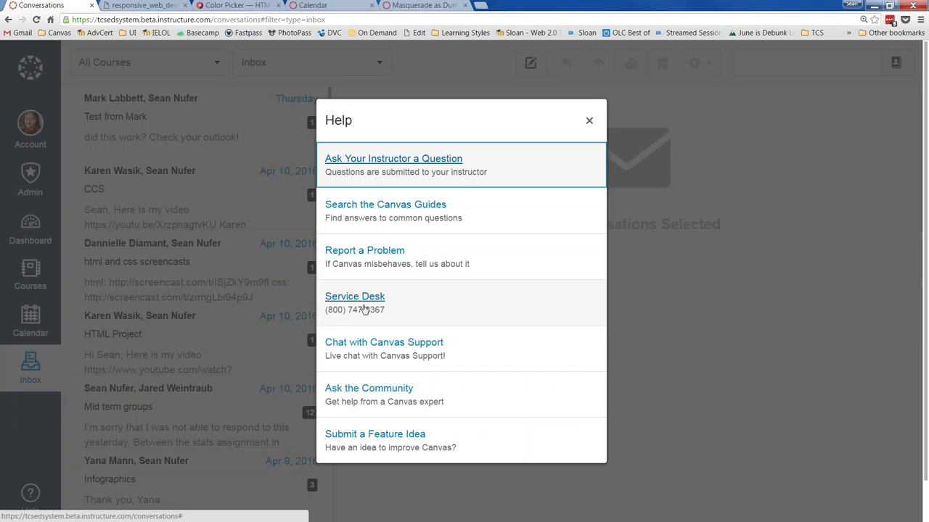
View the Chat with Canvas Support form, close its page and dismiss the Help dialog
left_click(376, 350)
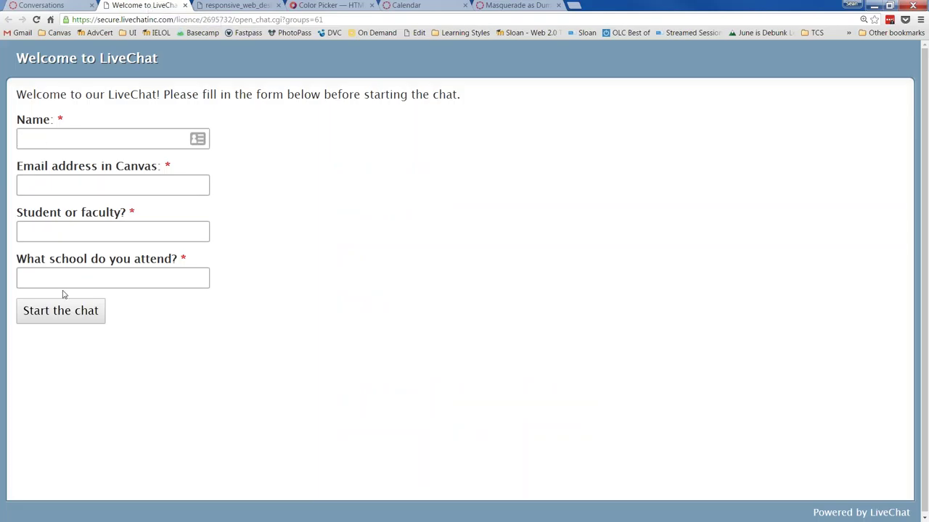
left_click(185, 5)
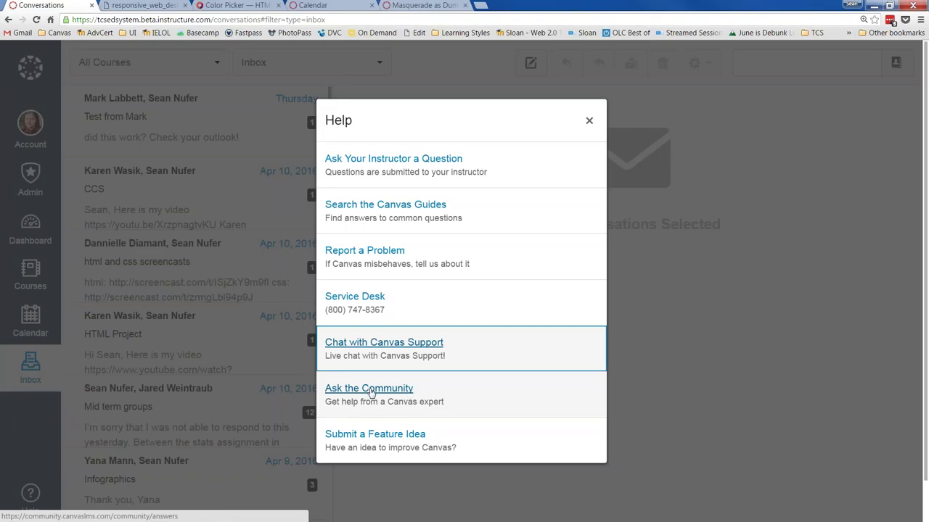
key("Escape")
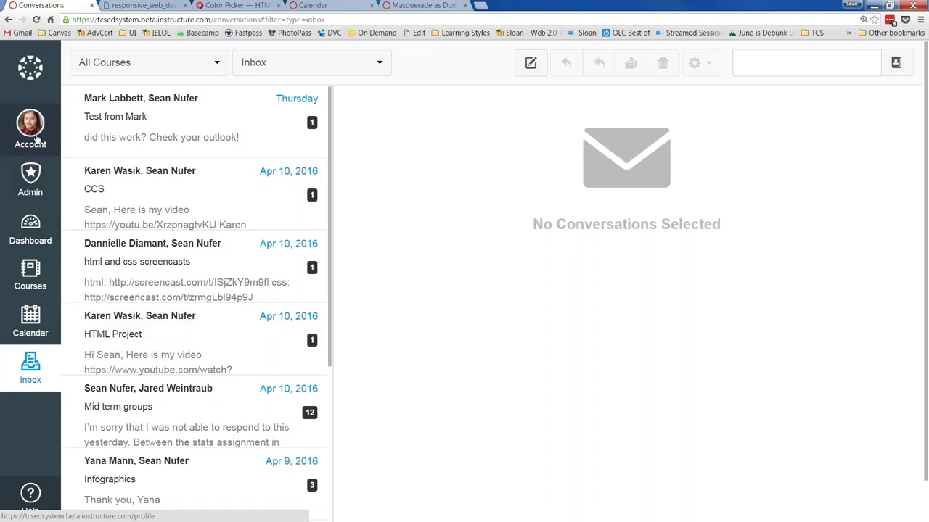
Switch to the open masquerade page, masquerade as the dummy student and dismiss the test installation notice
left_click(416, 6)
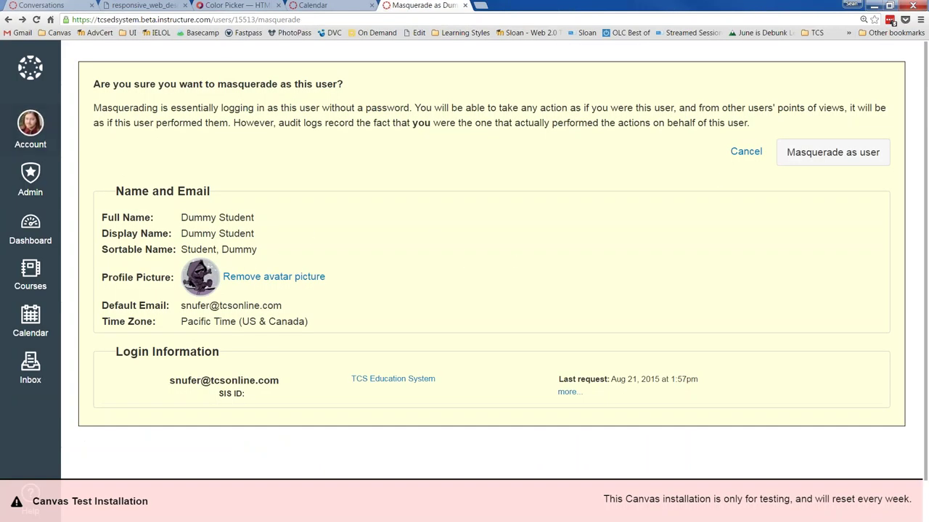
left_click(827, 153)
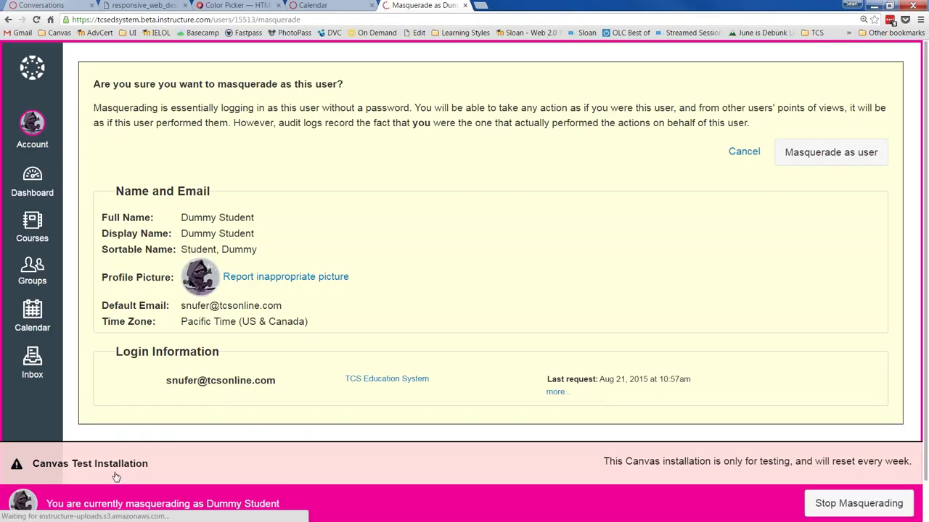
left_click(21, 469)
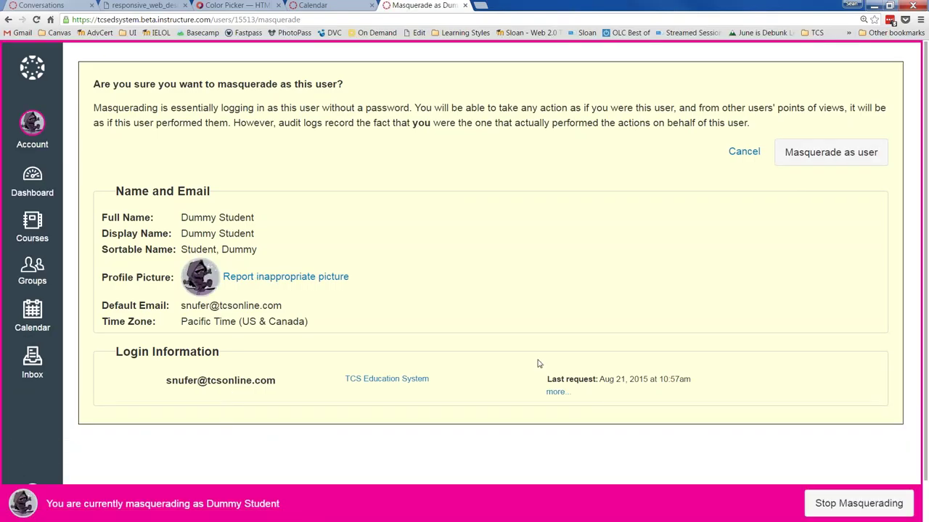
Open the student's Dashboard, show its Recent Activity view and switch back to the course card view
left_click(32, 183)
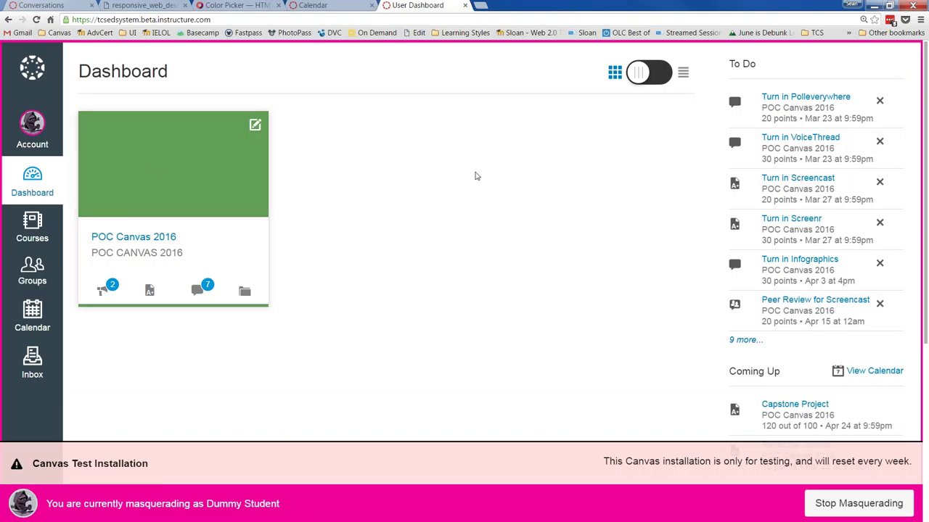
left_click(640, 76)
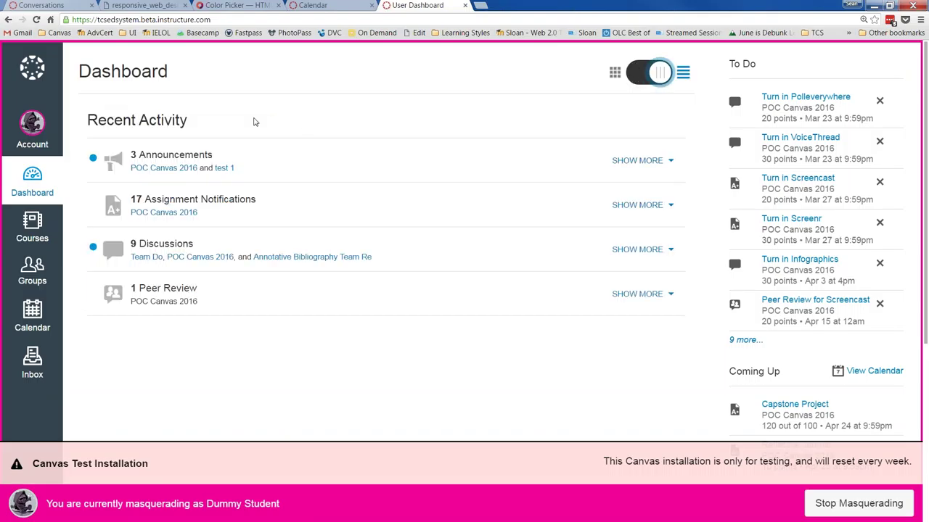
left_click(660, 78)
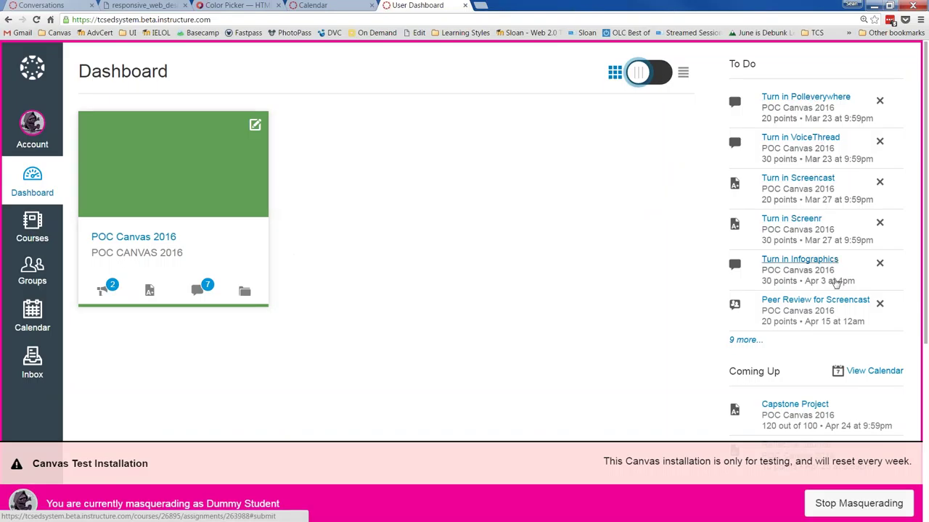
Examine the student Dashboard's To Do, Coming Up and Recent Feedback lists down to View Grades
scroll(926, 282, "down", 1)
scroll(926, 282, "down", 3)
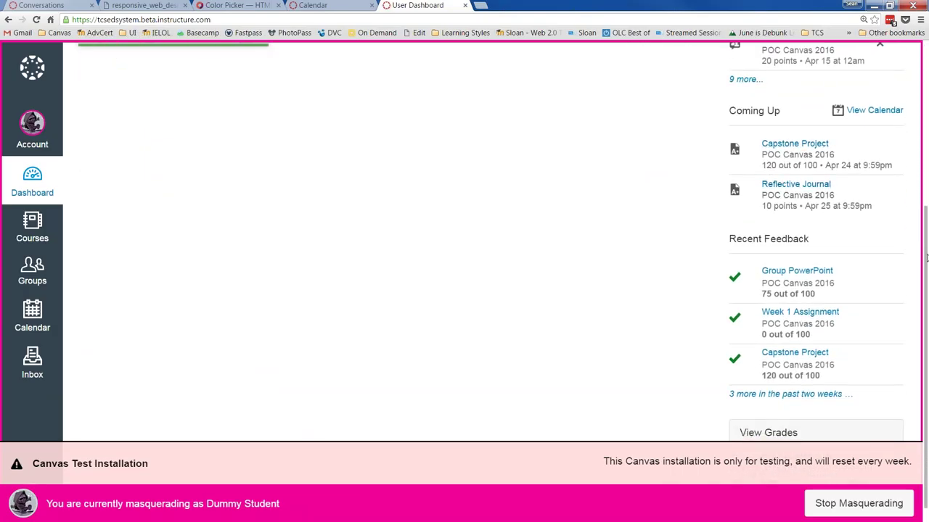
scroll(926, 268, "down", 1)
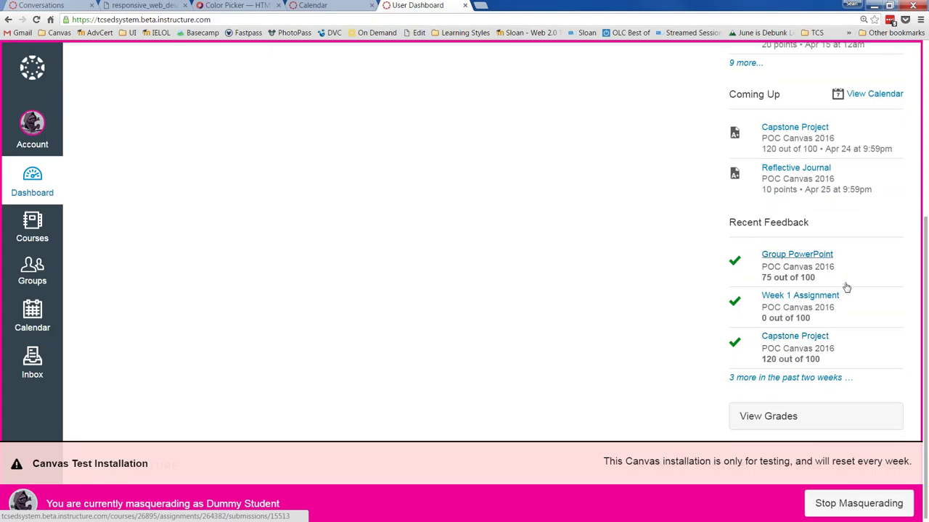
scroll(834, 261, "up", 4)
scroll(791, 294, "down", 4)
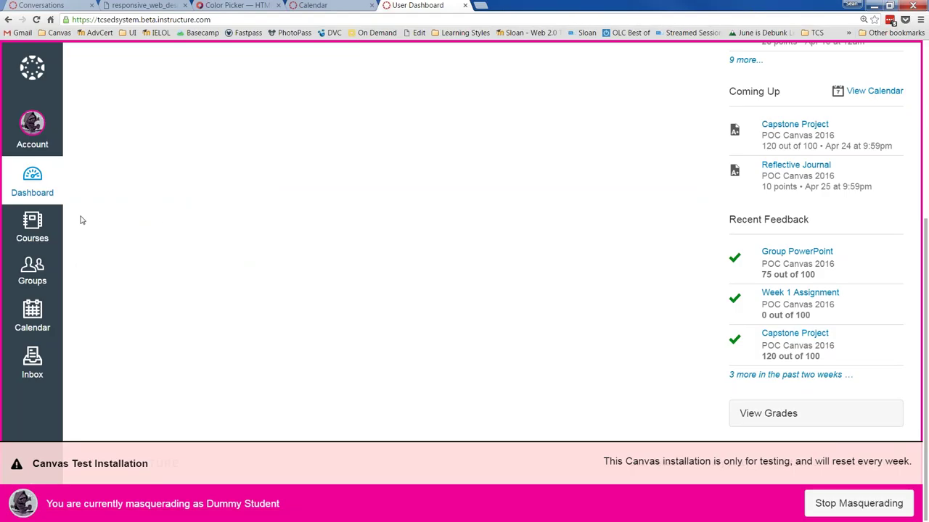
View the student's All Courses page with its My Groups section, and show the Groups list
left_click(42, 230)
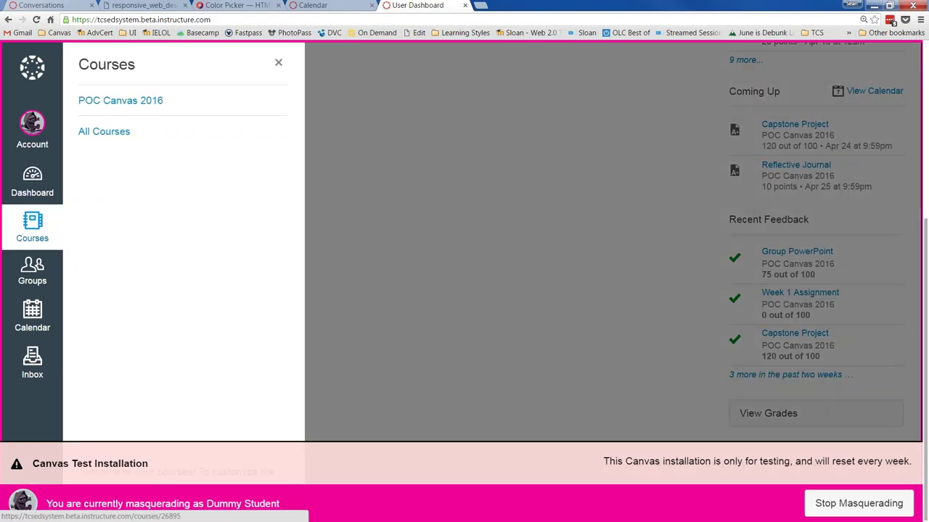
left_click(104, 131)
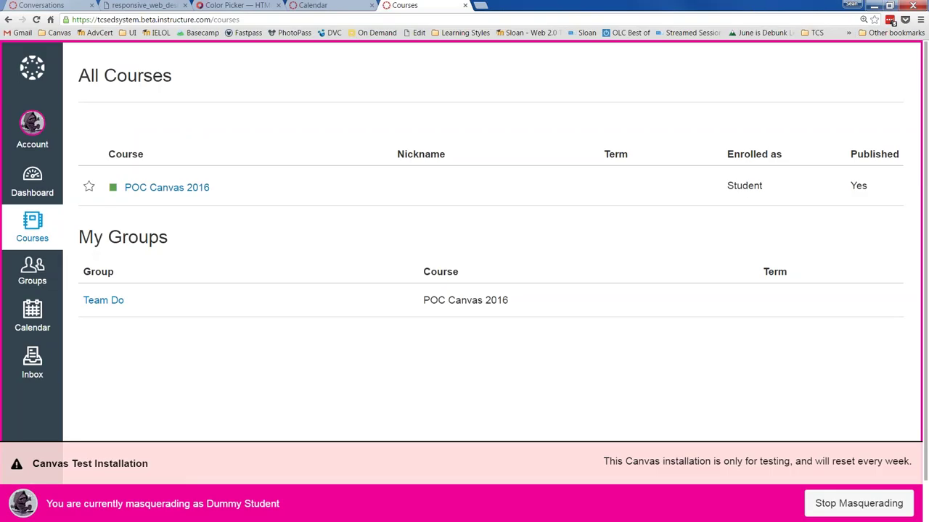
left_click_drag(94, 237, 158, 238)
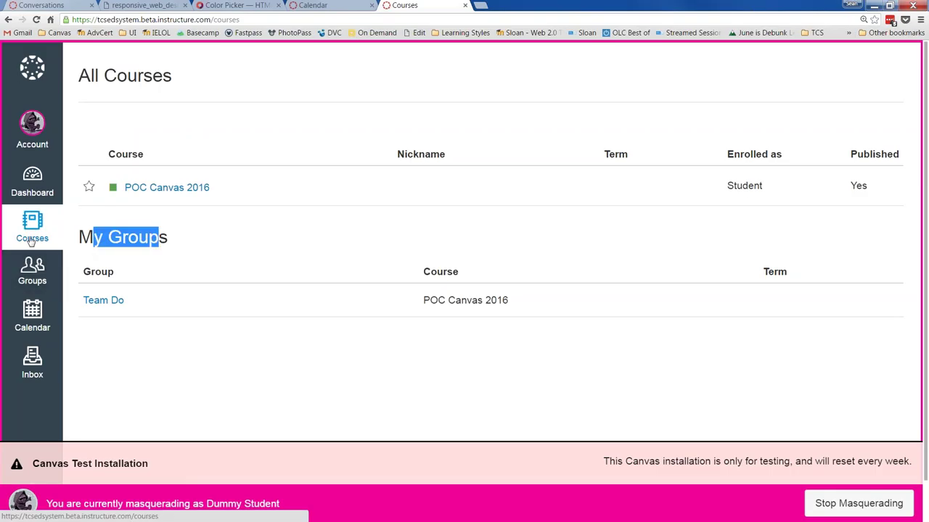
left_click(131, 236)
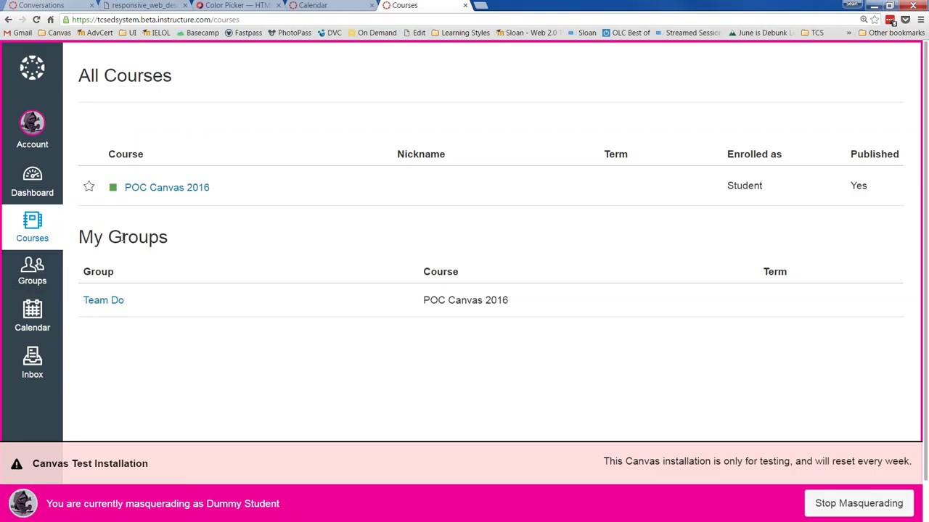
left_click(32, 270)
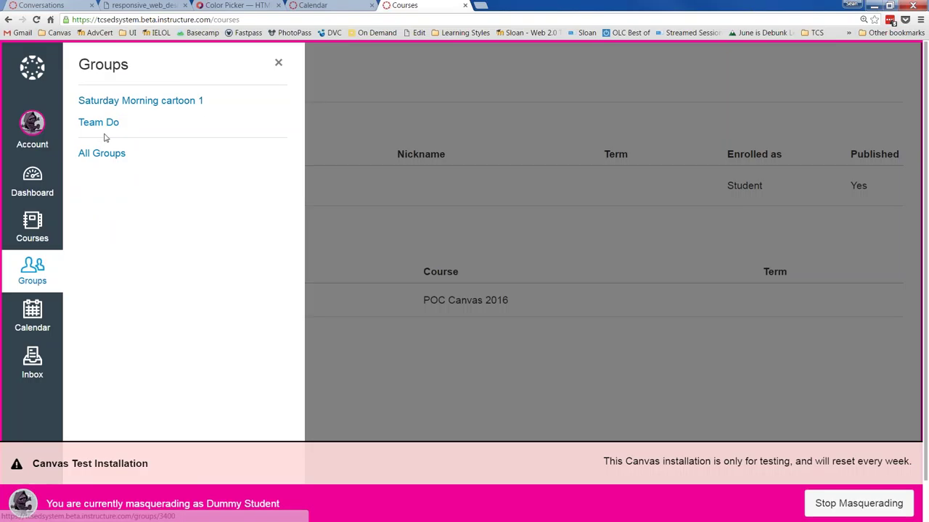
In the student's month calendar, create an untitled event on April 9, 2016 in the Dummy Student calendar
left_click(35, 313)
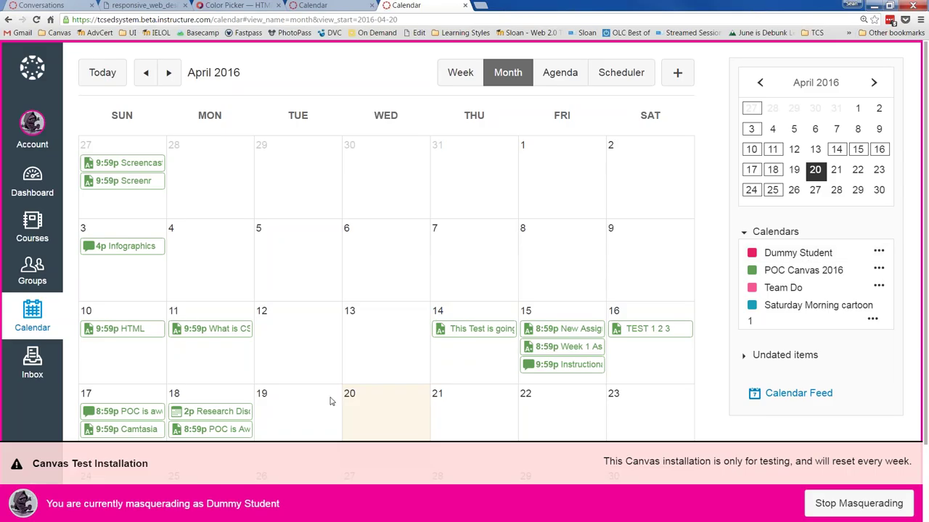
left_click(18, 465)
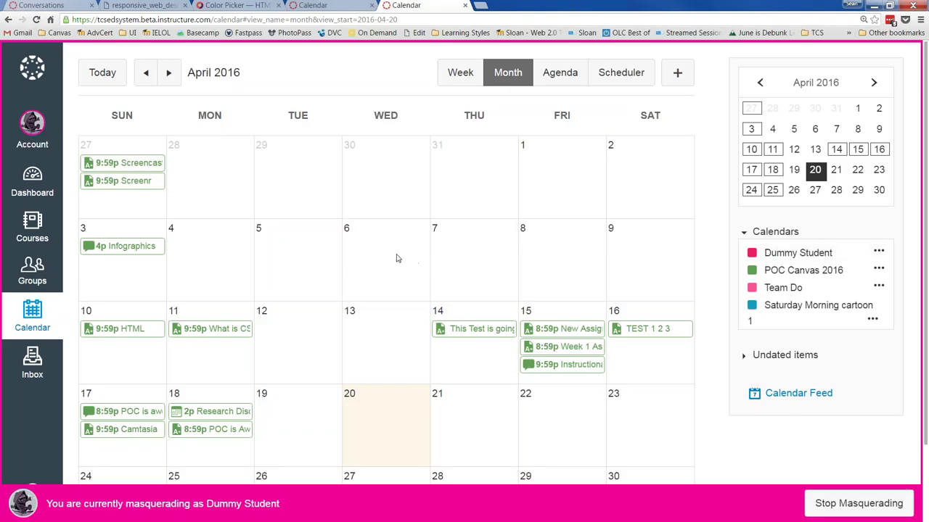
left_click(622, 249)
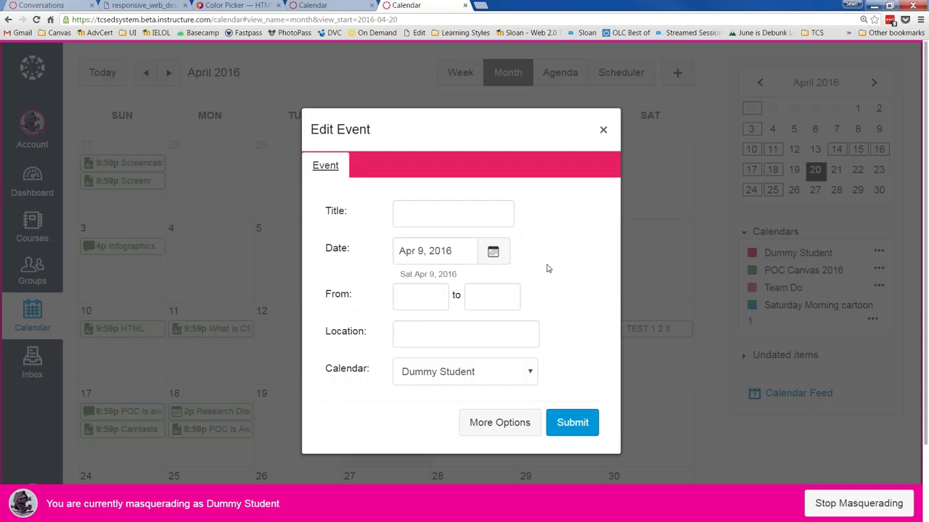
left_click(399, 213)
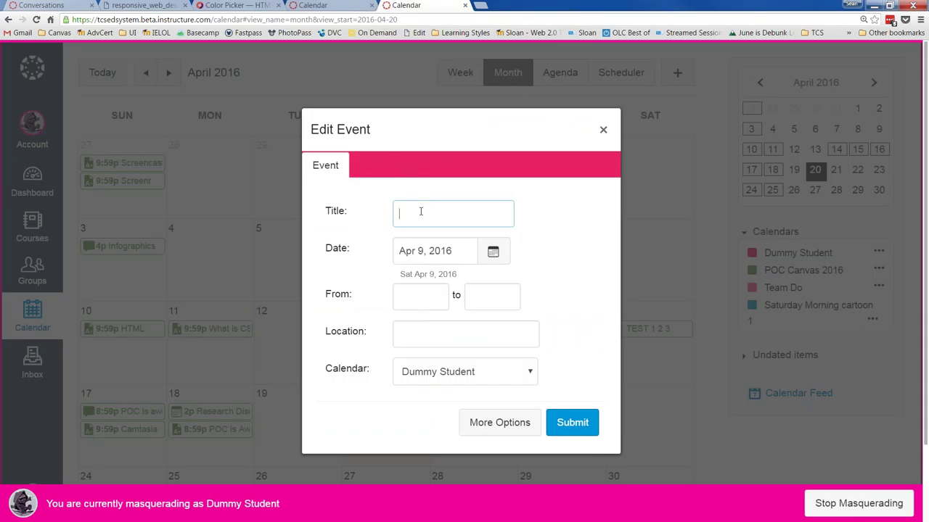
left_click(404, 301)
left_click(409, 339)
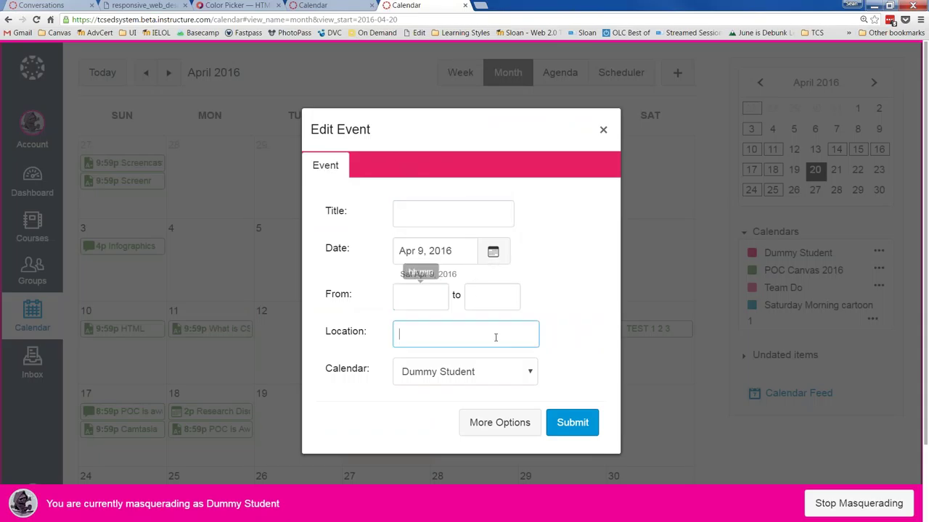
left_click(534, 377)
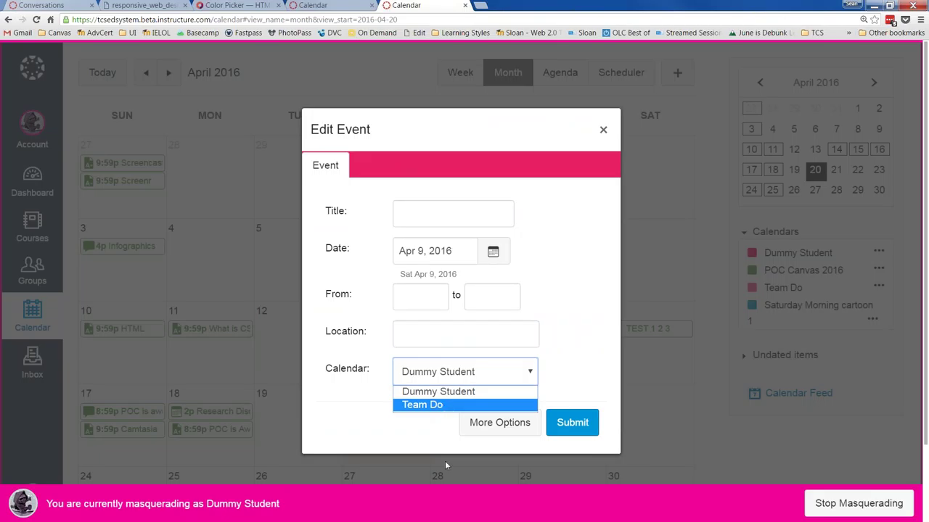
left_click(426, 392)
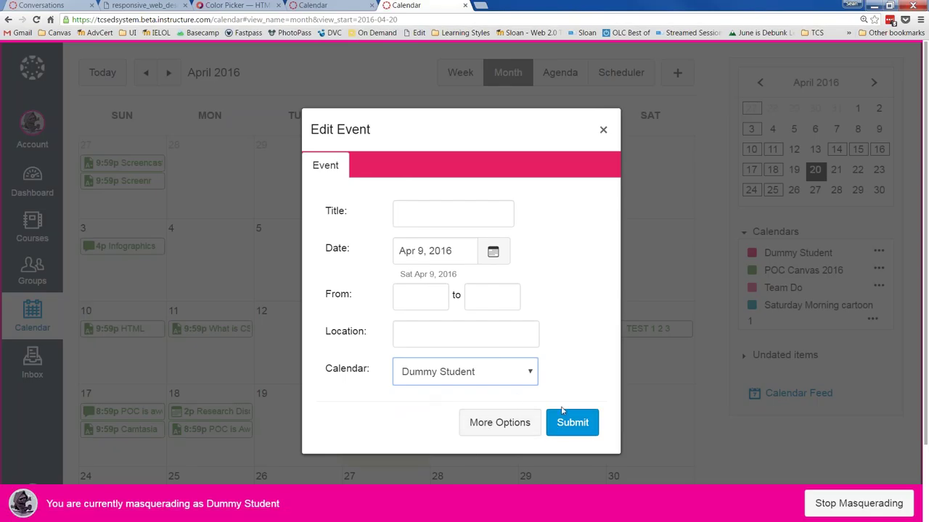
left_click(572, 429)
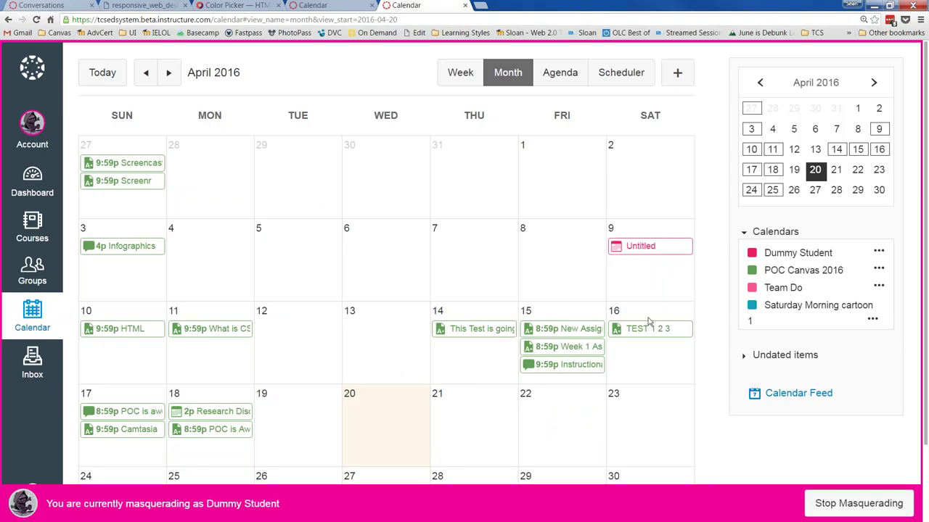
Move the untitled event to an earlier day on the month grid and back to April 9
left_click_drag(618, 249, 526, 254)
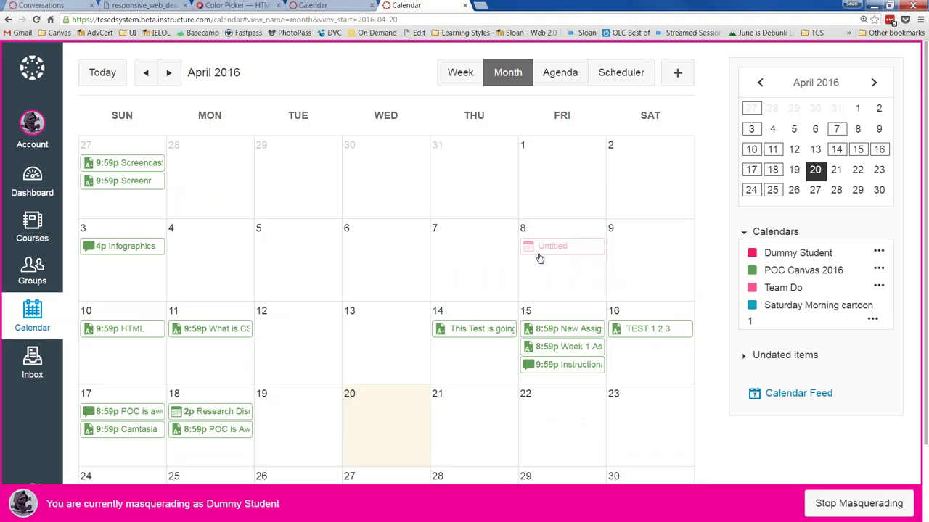
left_click_drag(441, 332, 626, 254)
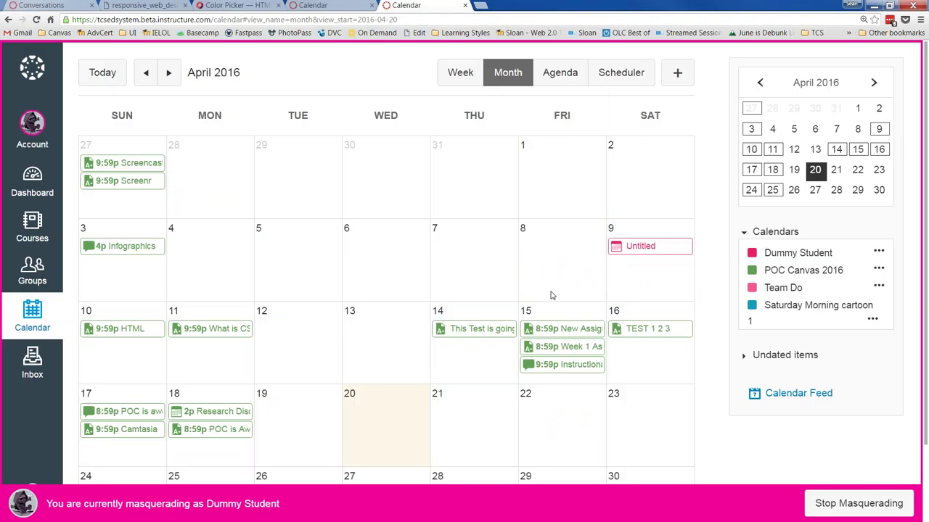
Open the untitled April 9 event's full editing page with more options and delete the event
left_click(616, 249)
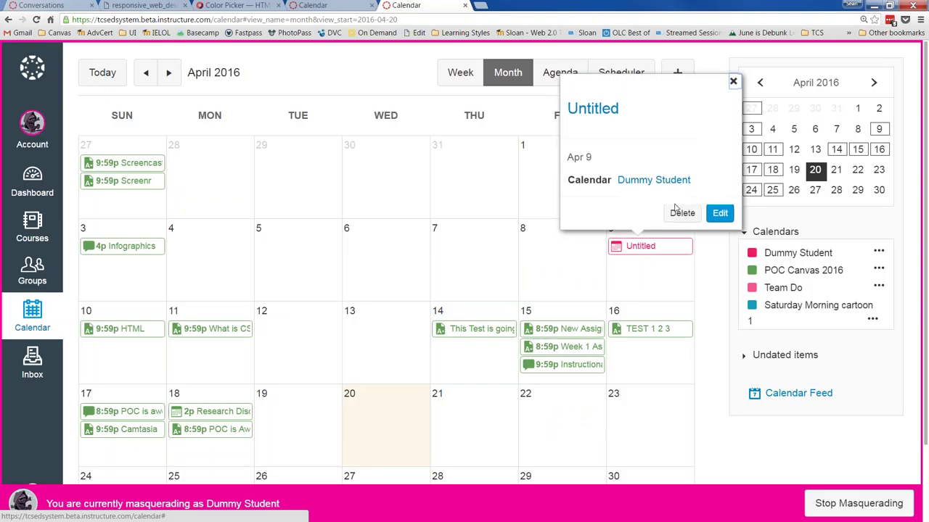
left_click(719, 213)
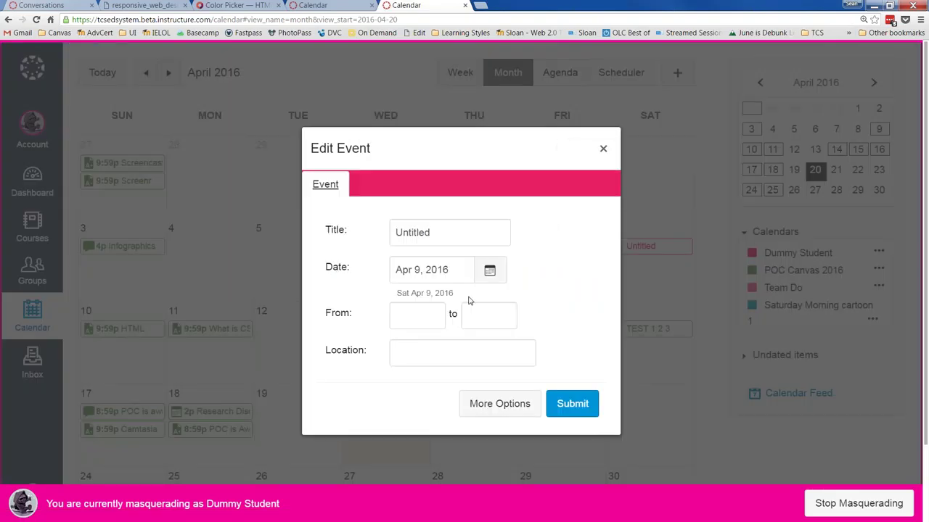
left_click(496, 404)
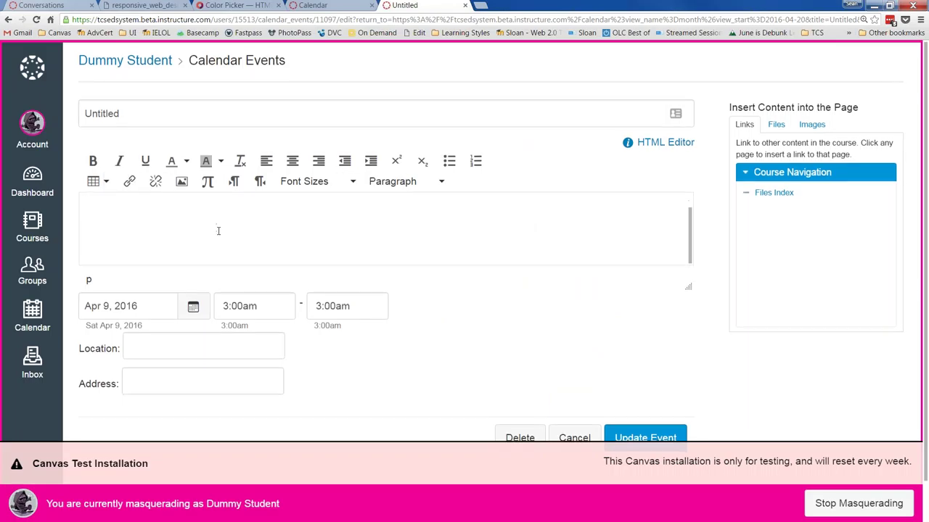
scroll(218, 230, "down", 1)
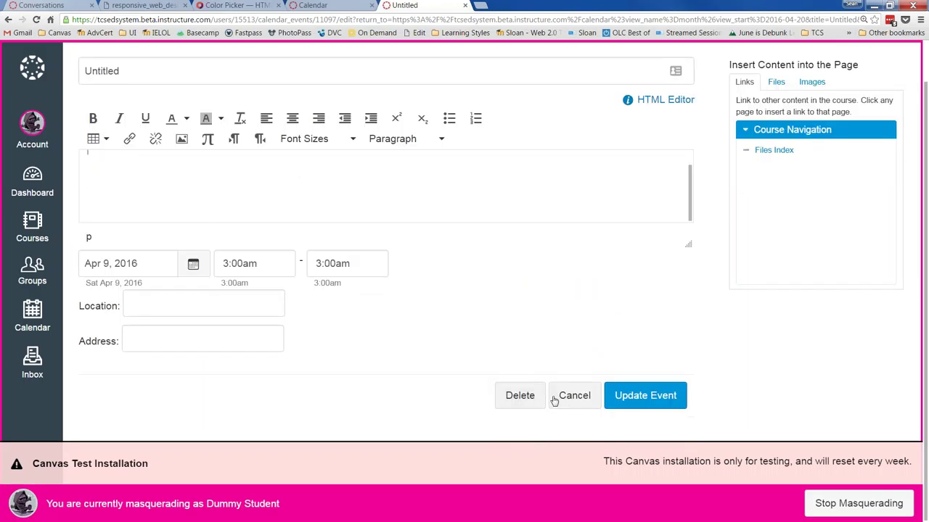
left_click(507, 399)
left_click(508, 89)
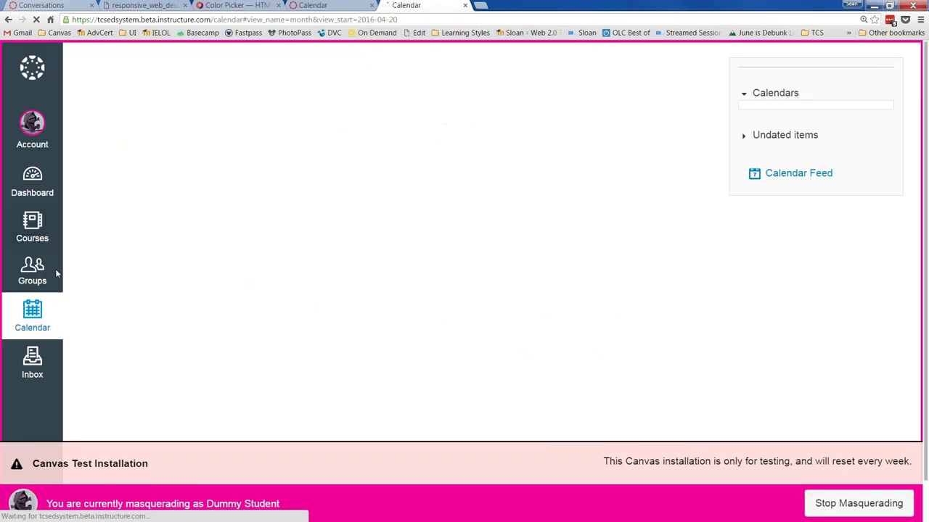
Open the POC Canvas 2016 course from the student's Dashboard and view its Grades page
left_click(34, 185)
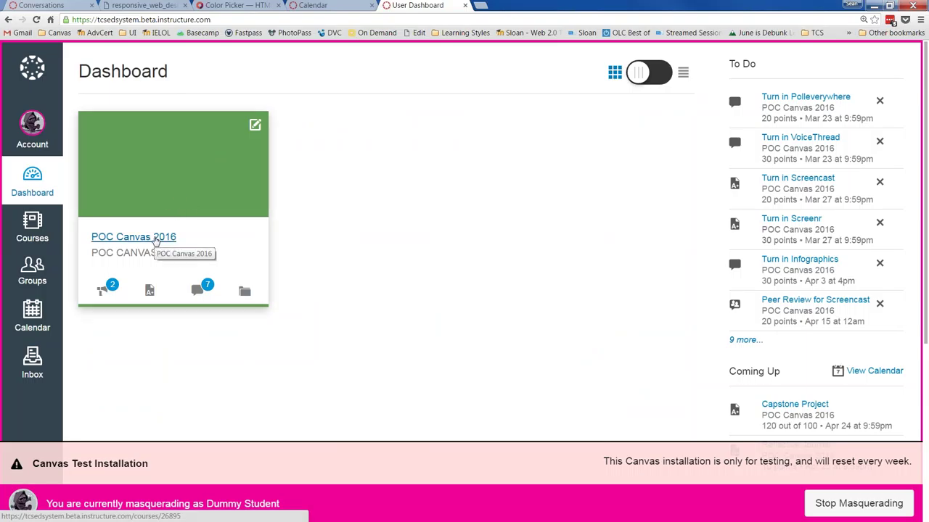
left_click(154, 239)
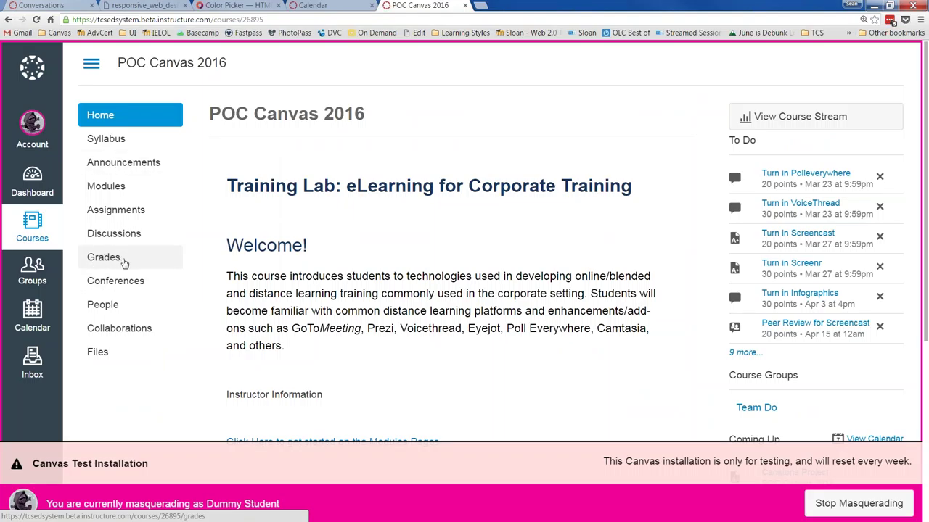
left_click(123, 261)
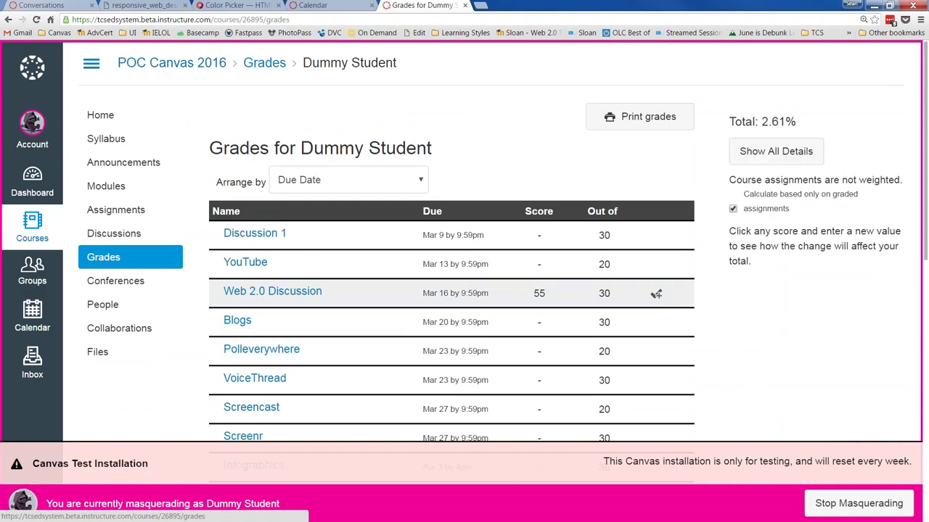
Return to the student's Dashboard and view the sidebar down to View Grades, dismissing the test installation notice
left_click(33, 185)
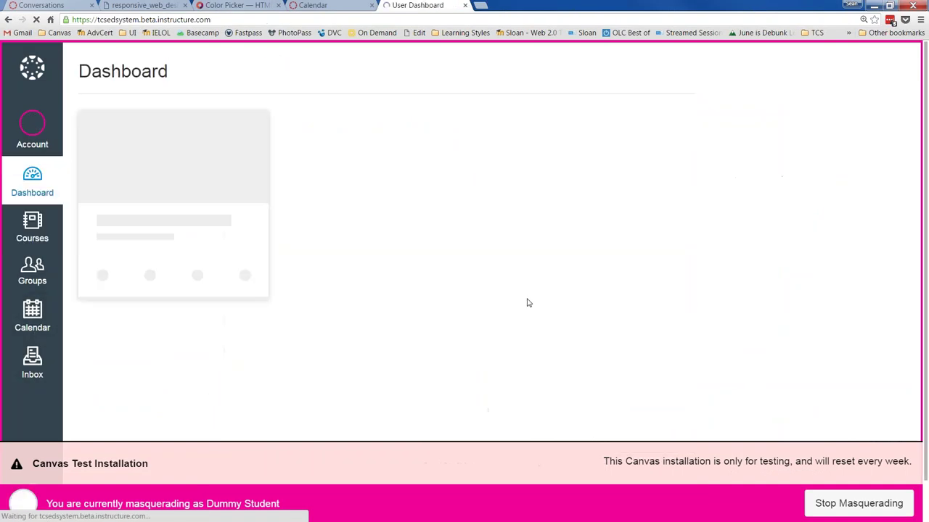
scroll(722, 290, "down", 1)
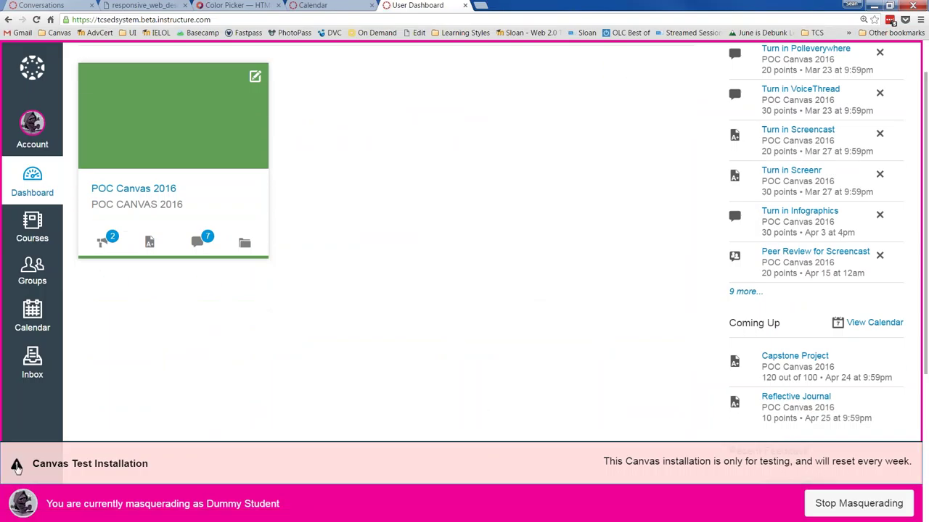
scroll(529, 390, "down", 1)
scroll(528, 389, "down", 3)
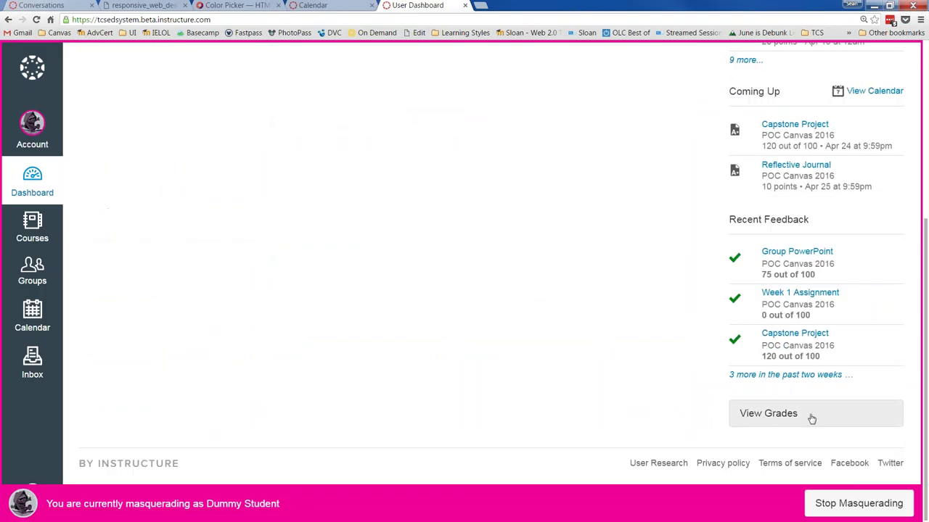
scroll(772, 419, "up", 4)
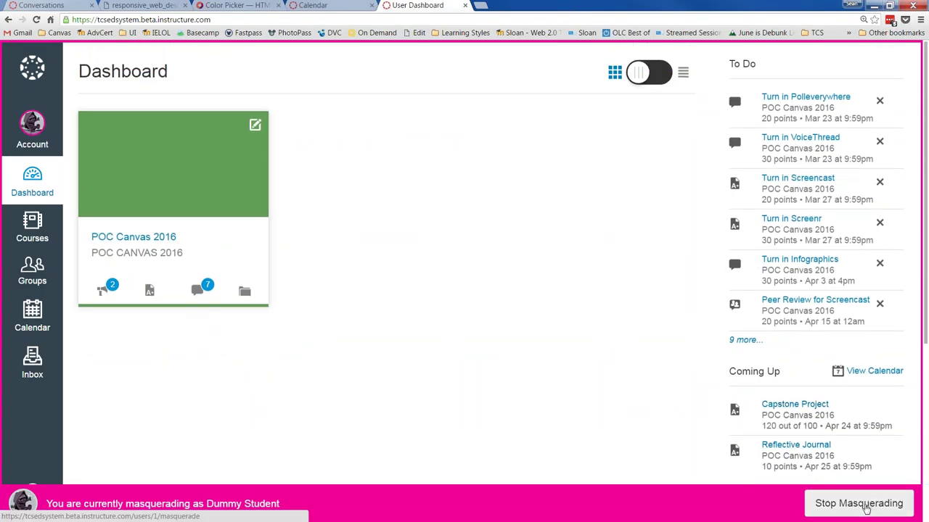
Stop masquerading as the student, switch to the Conversations page and briefly show the Account options
left_click(874, 505)
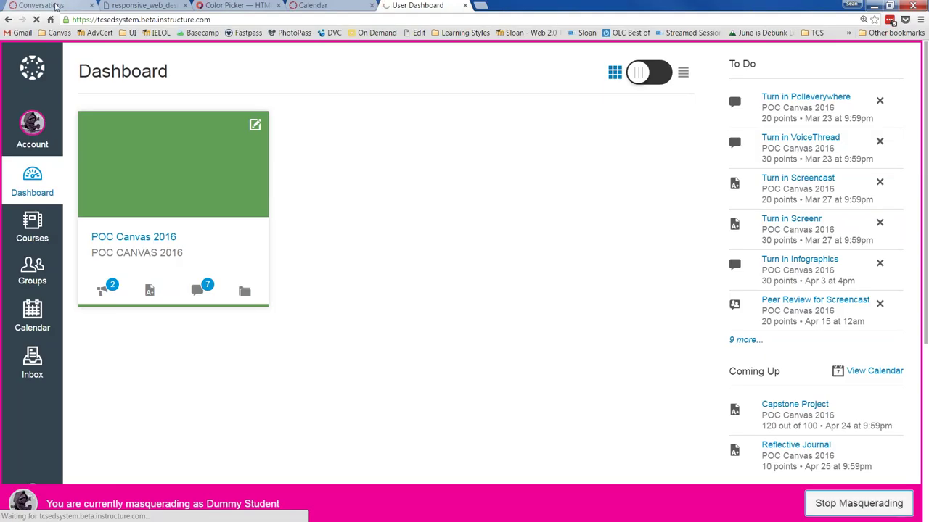
left_click(55, 5)
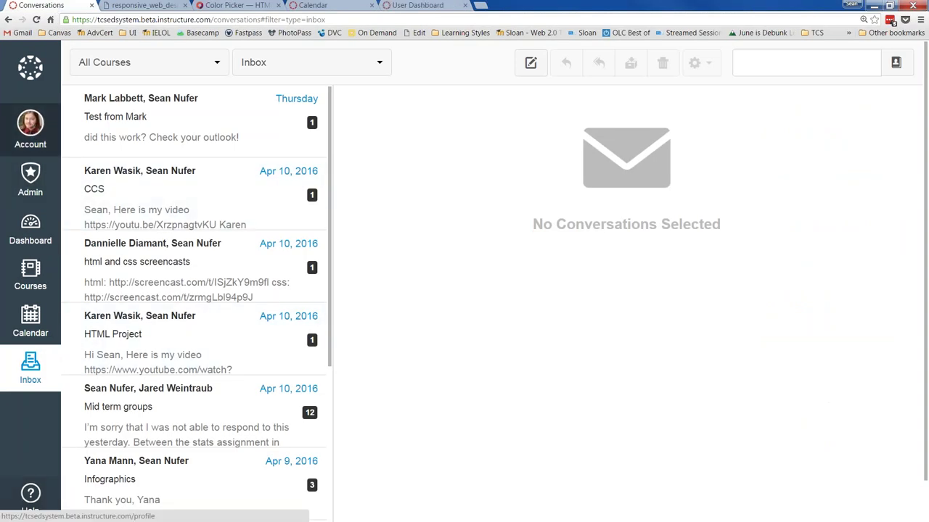
left_click(32, 127)
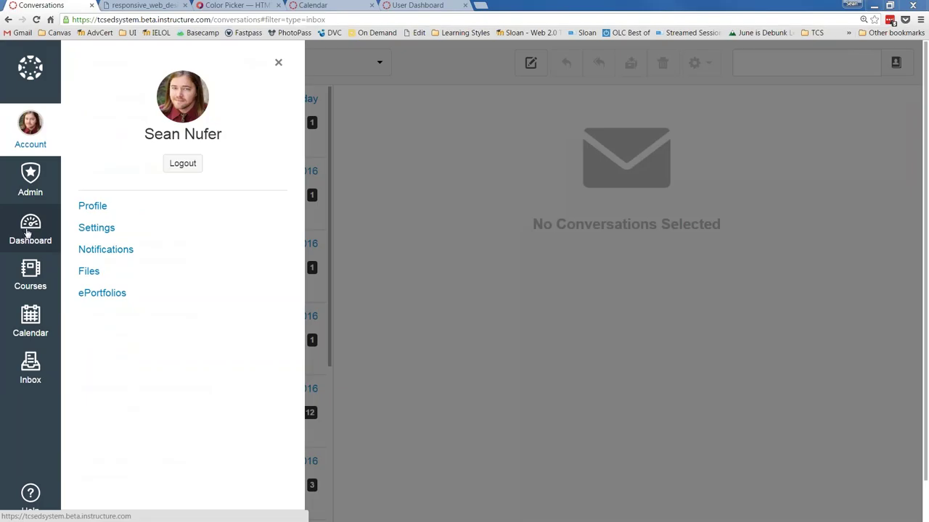
left_click(279, 66)
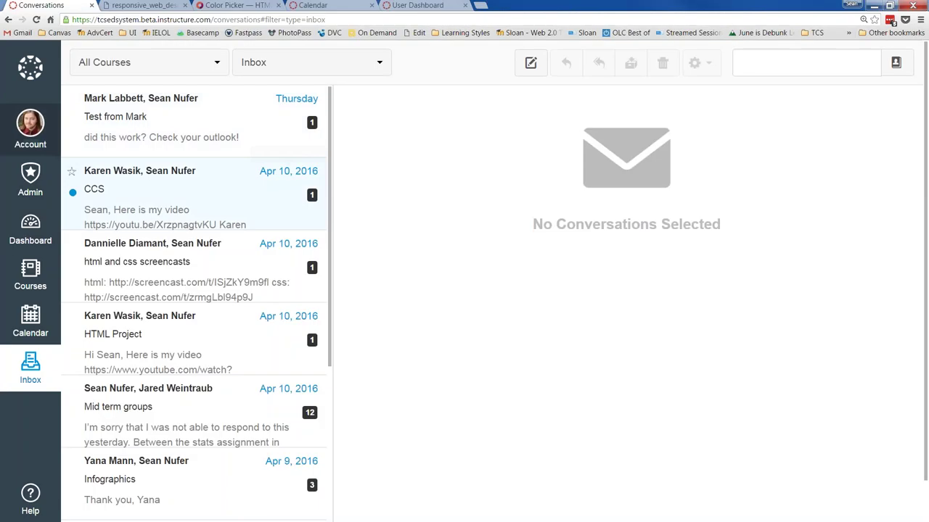
Open the POC Canvas 2016 course from the instructor's Dashboard after dismissing the test installation notice
left_click(32, 225)
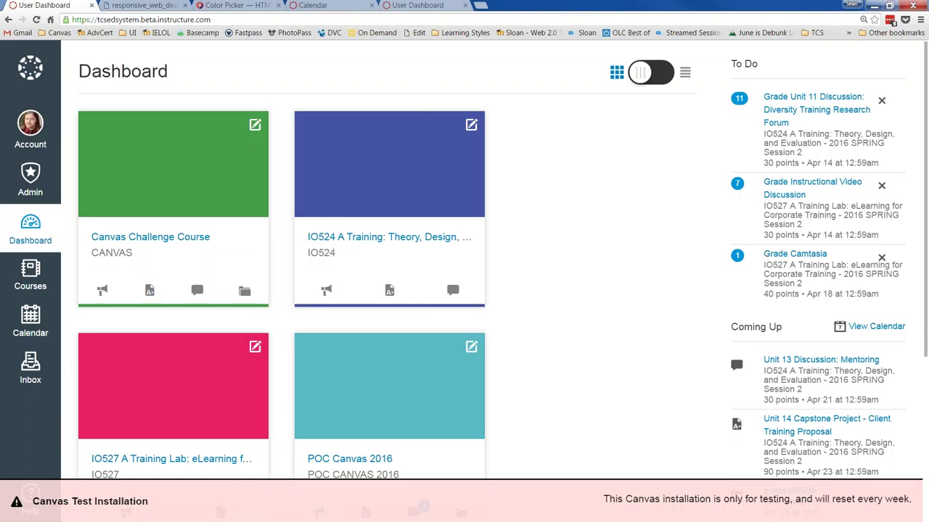
left_click(16, 505)
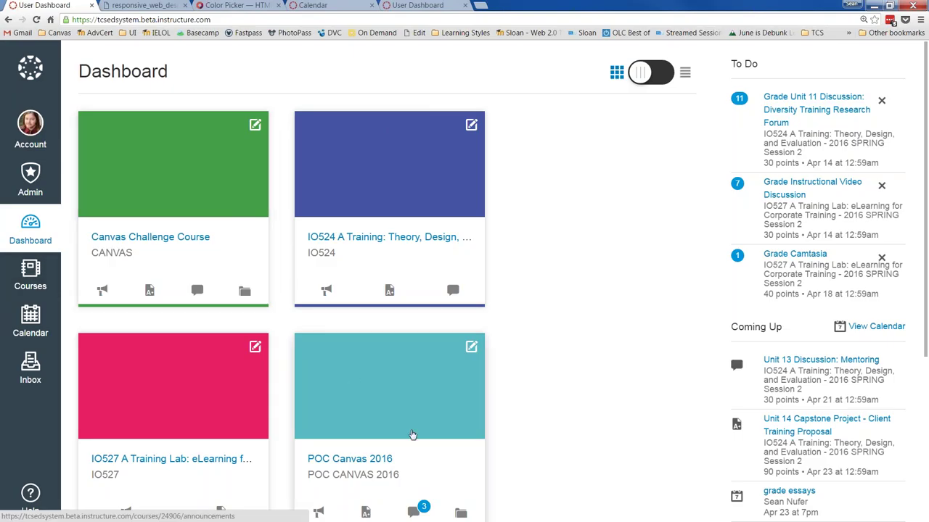
left_click(362, 461)
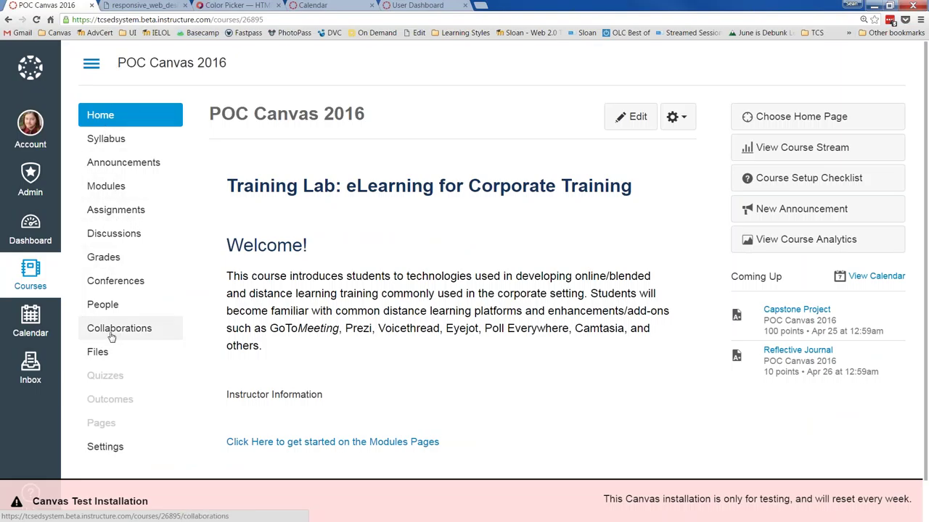
View the POC Canvas 2016 course home page in the old Canvas interface and return to its new version for comparison
left_click(319, 5)
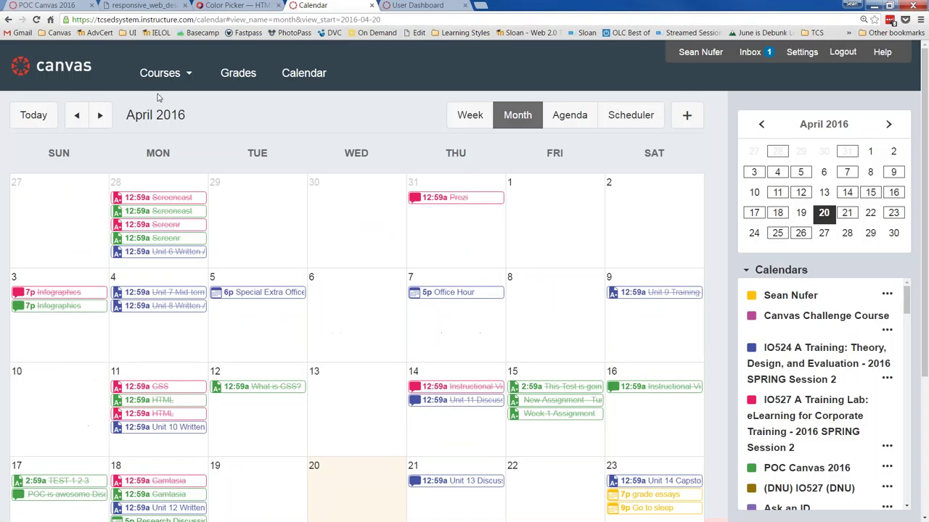
mouse_move(153, 71)
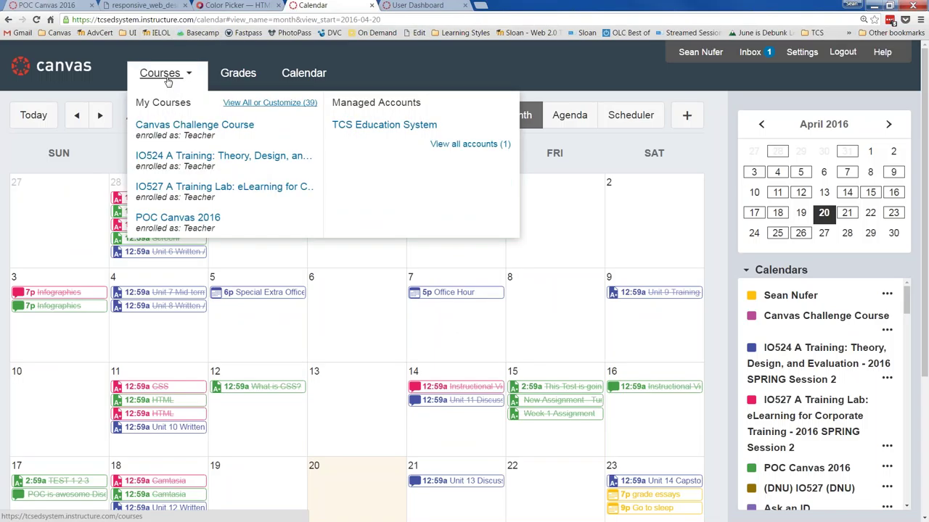
left_click(170, 219)
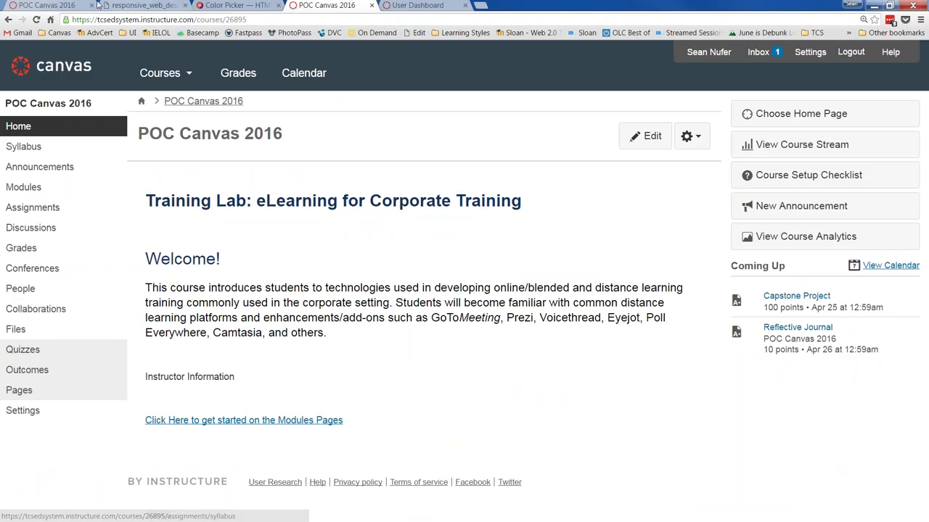
left_click(47, 5)
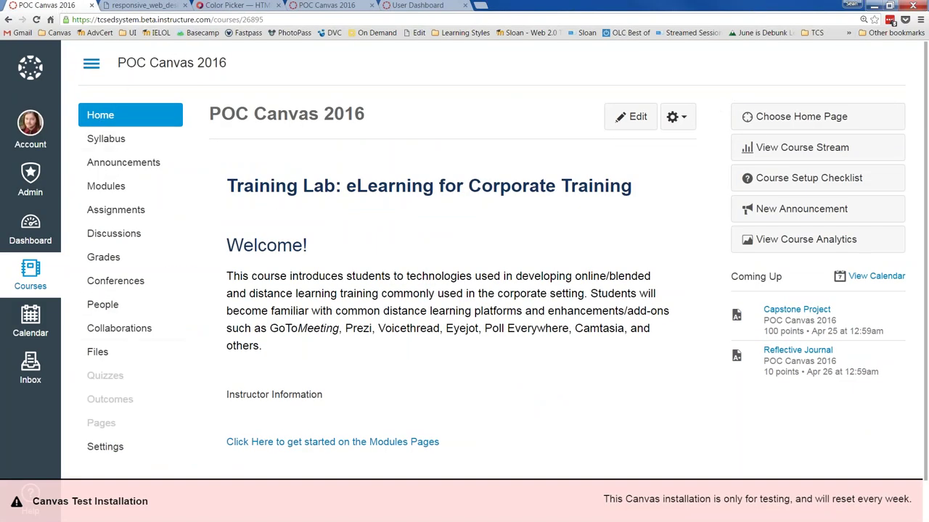
Collapse and expand the course navigation menu repeatedly on the POC Canvas 2016 home page, leaving it expanded
left_click(92, 66)
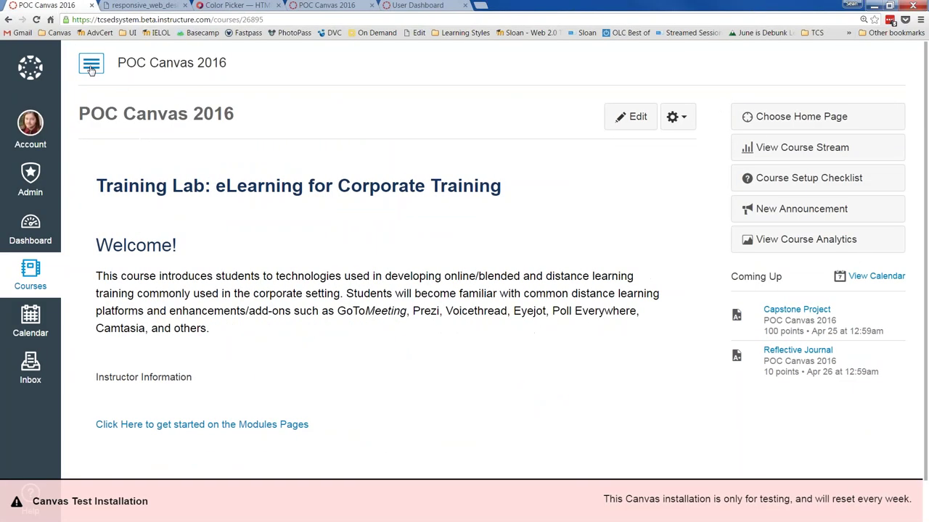
left_click(92, 67)
left_click(92, 67)
left_click(93, 68)
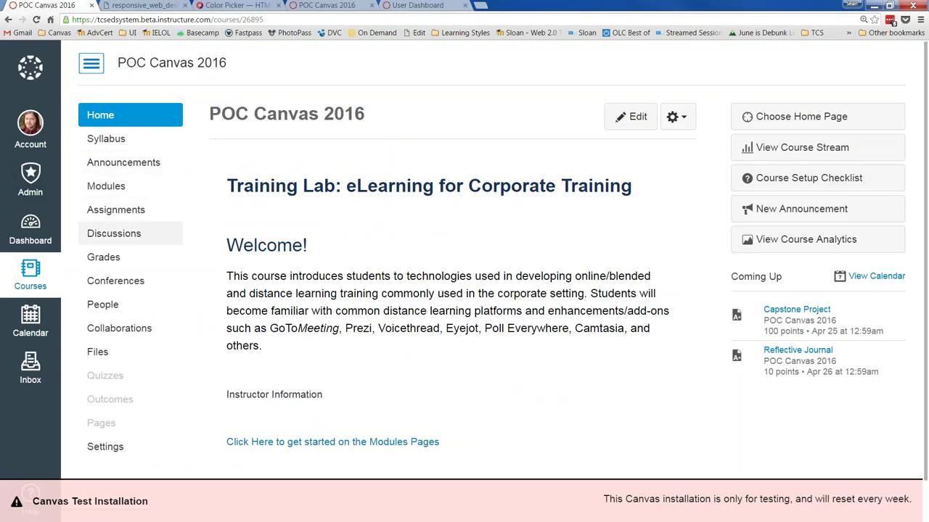
Open the course's Grades page and view the gradebook across to the Total column
left_click(103, 258)
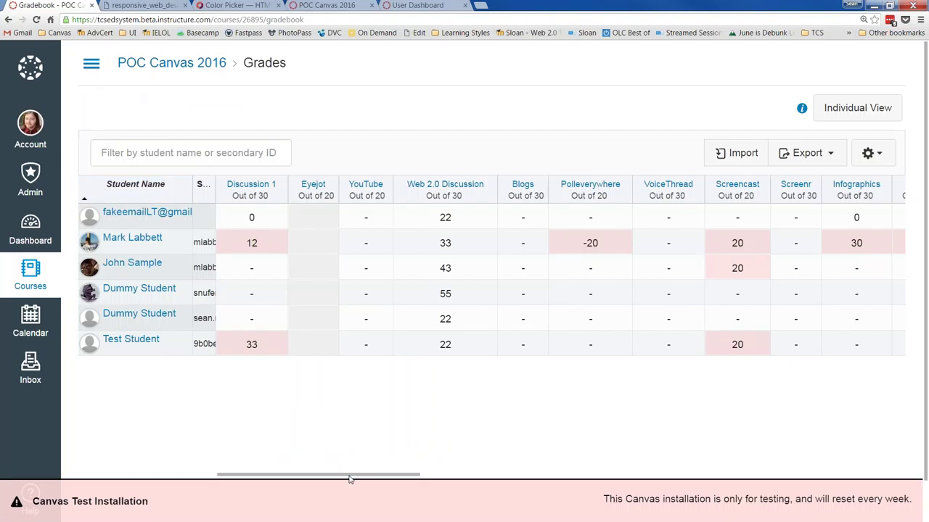
left_click_drag(349, 479, 893, 486)
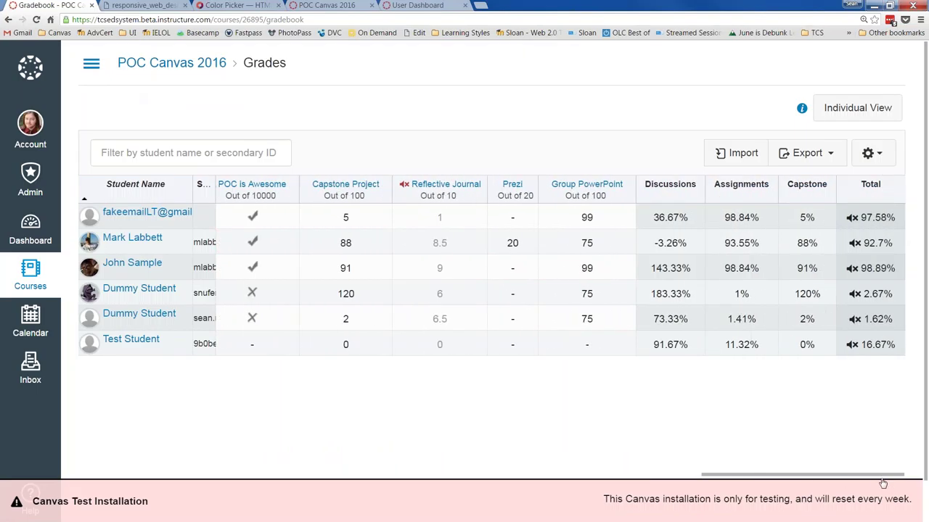
Expand the course navigation to open the Discussions page, and collapse the navigation there to widen the discussion list
left_click(95, 66)
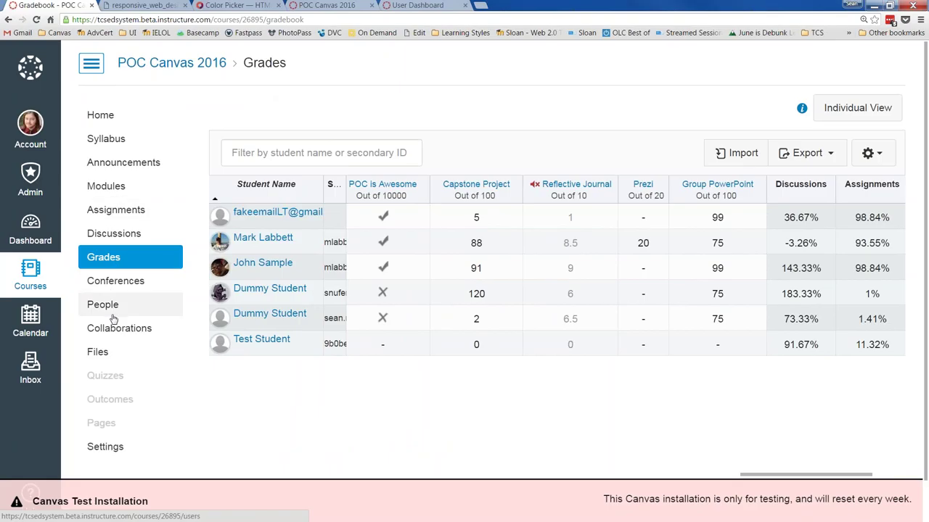
left_click(108, 236)
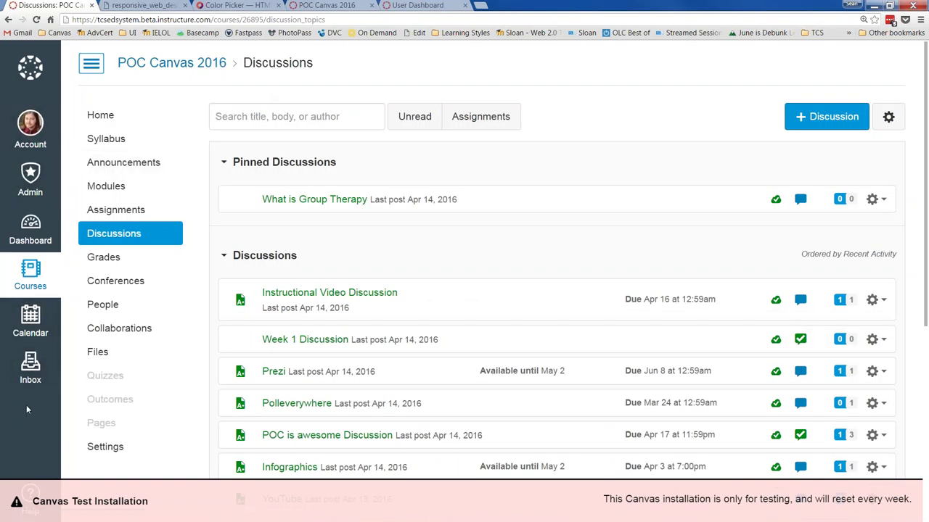
left_click(90, 64)
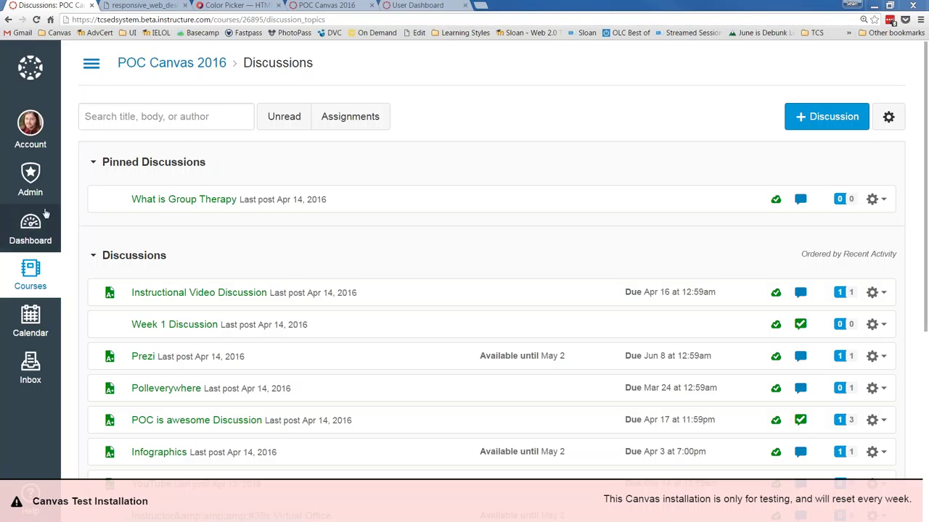
Return to the instructor's Dashboard and dismiss the test installation notice
left_click(29, 229)
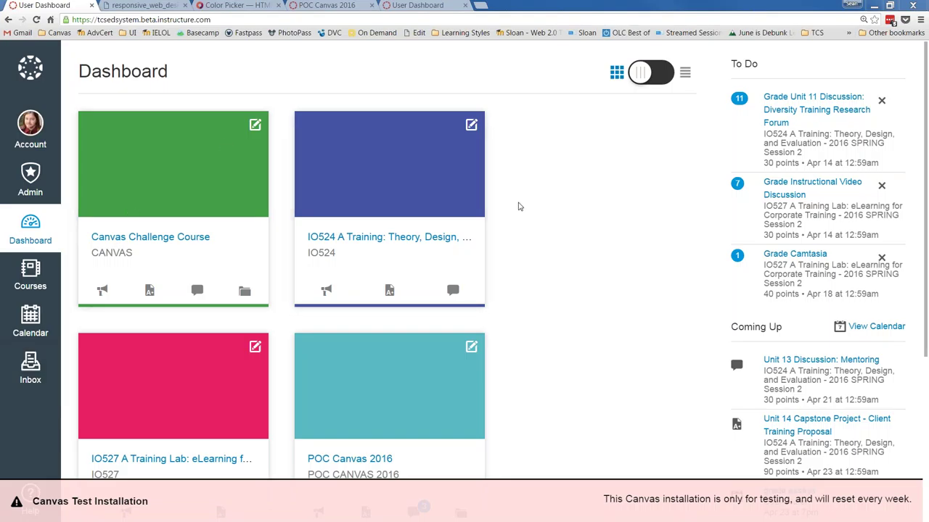
left_click(14, 504)
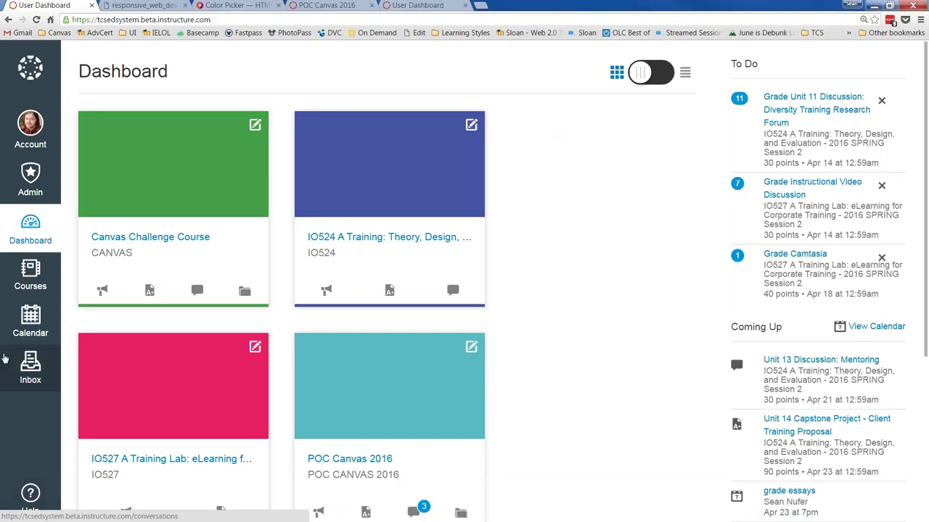